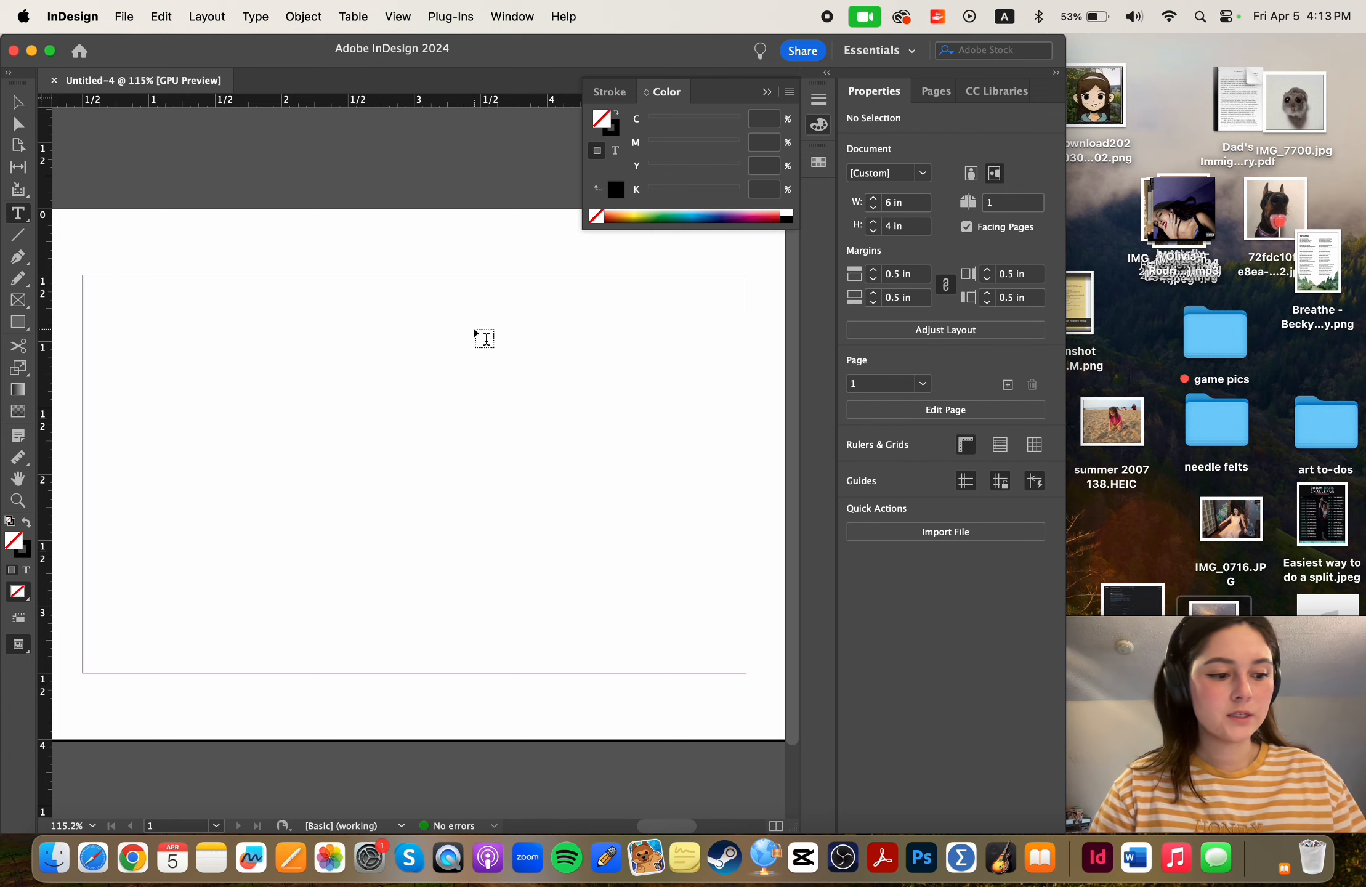
# - Place aaaasunset.HEIC from the Desktop in a frame of about 6 × 4.5 in, starting at the page's upper-left corner
pyautogui.scroll(-5, 485, 338)
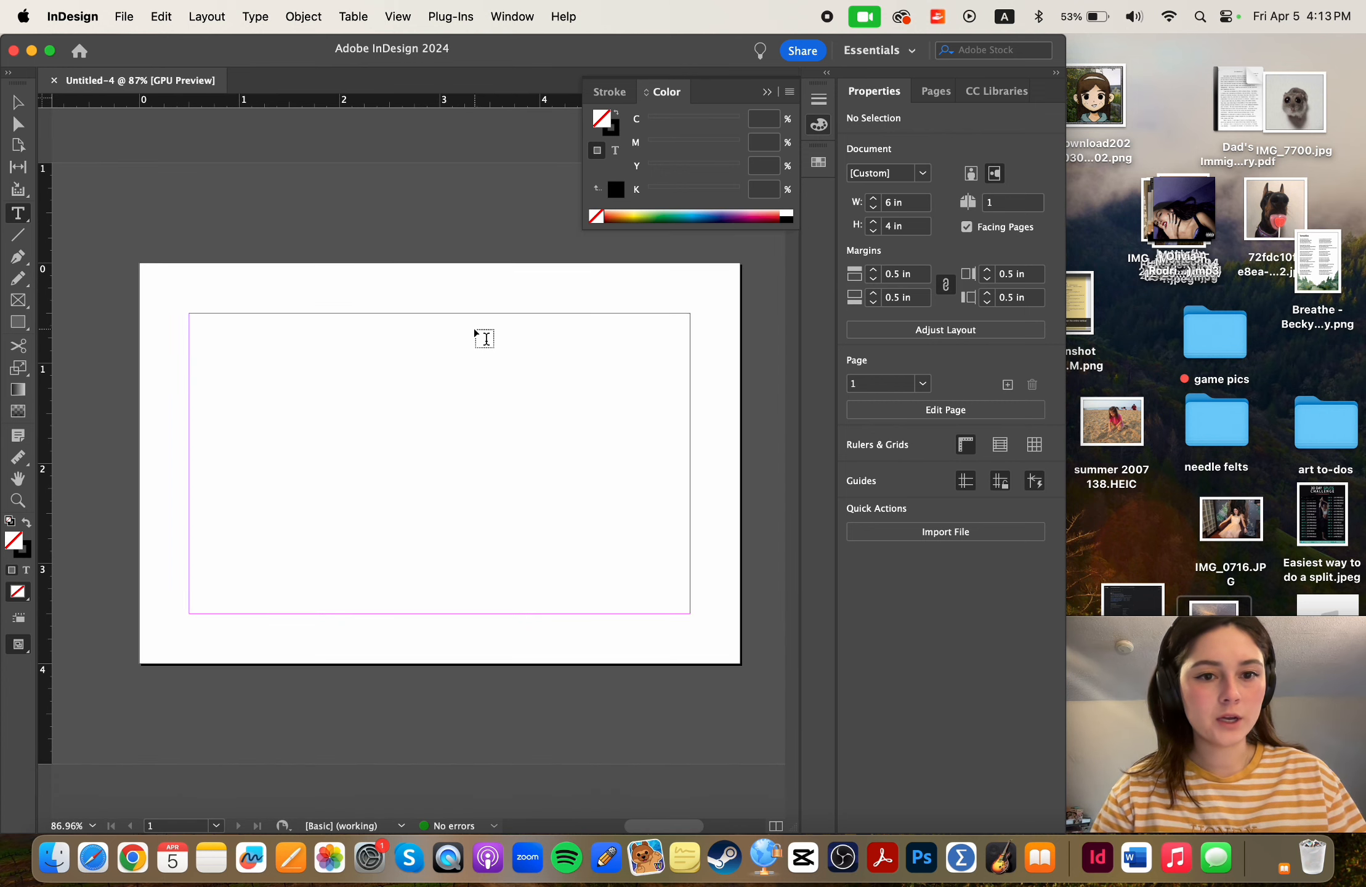
pyautogui.click(124, 17)
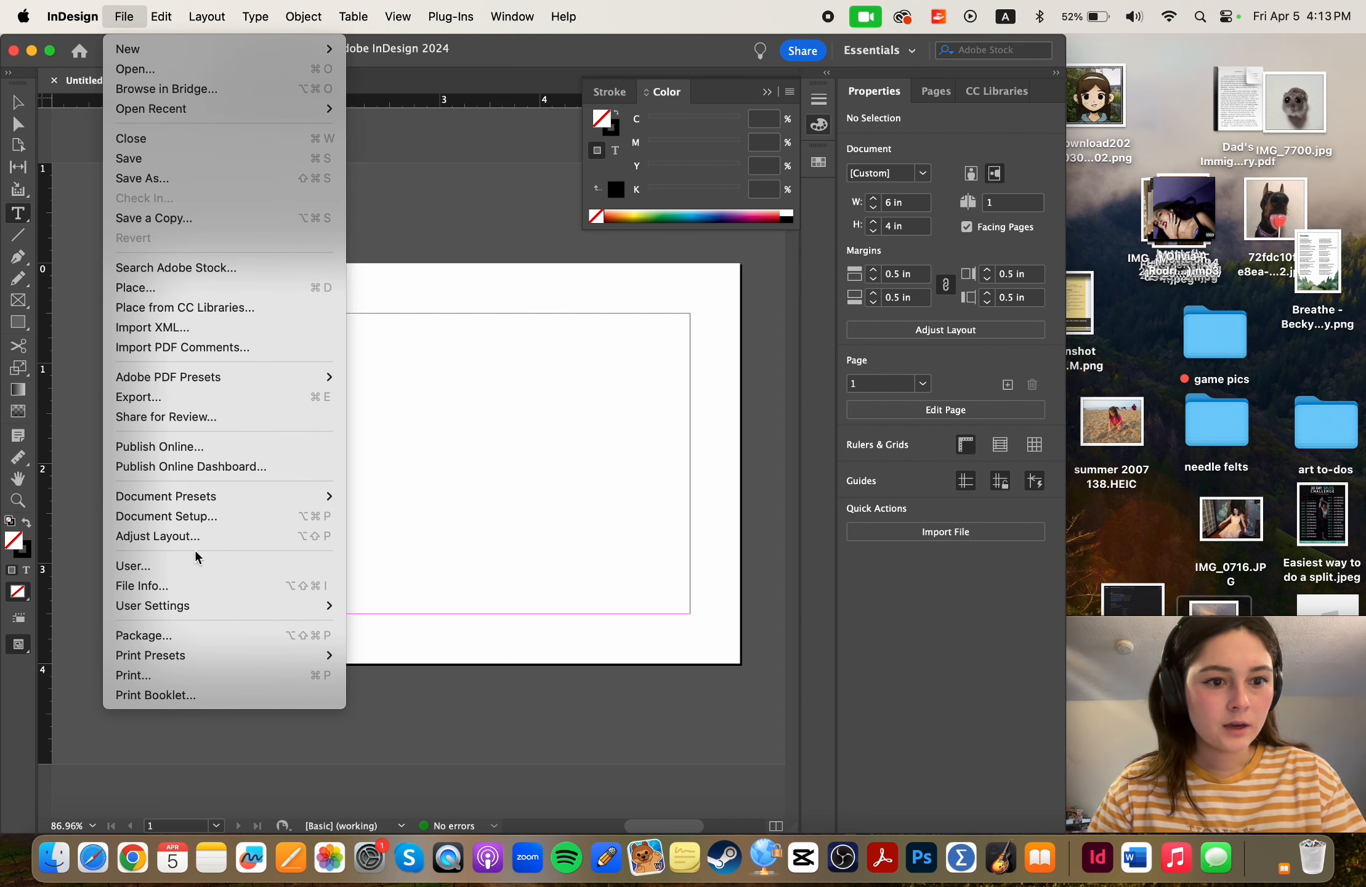
pyautogui.click(221, 290)
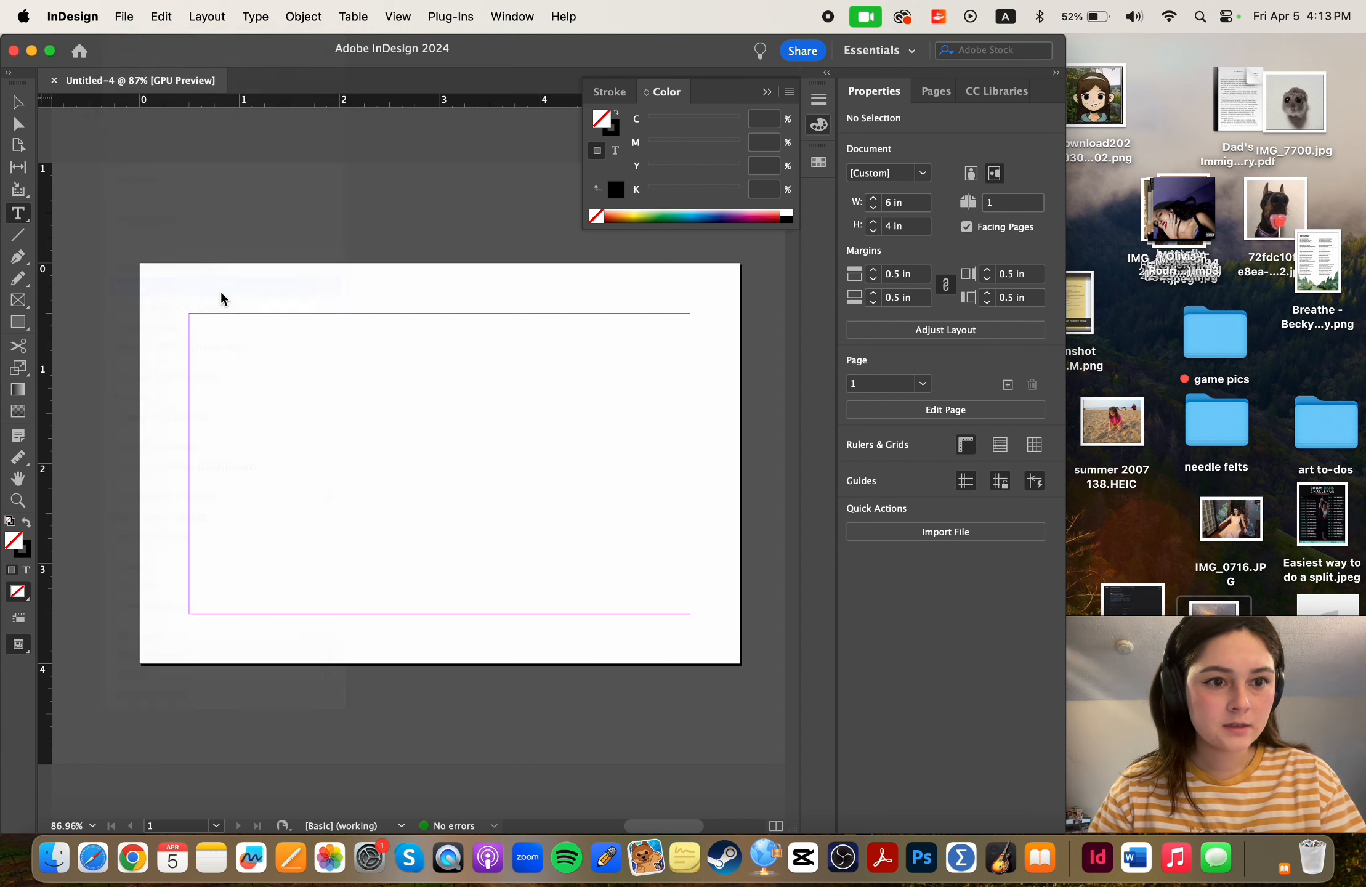
pyautogui.click(554, 249)
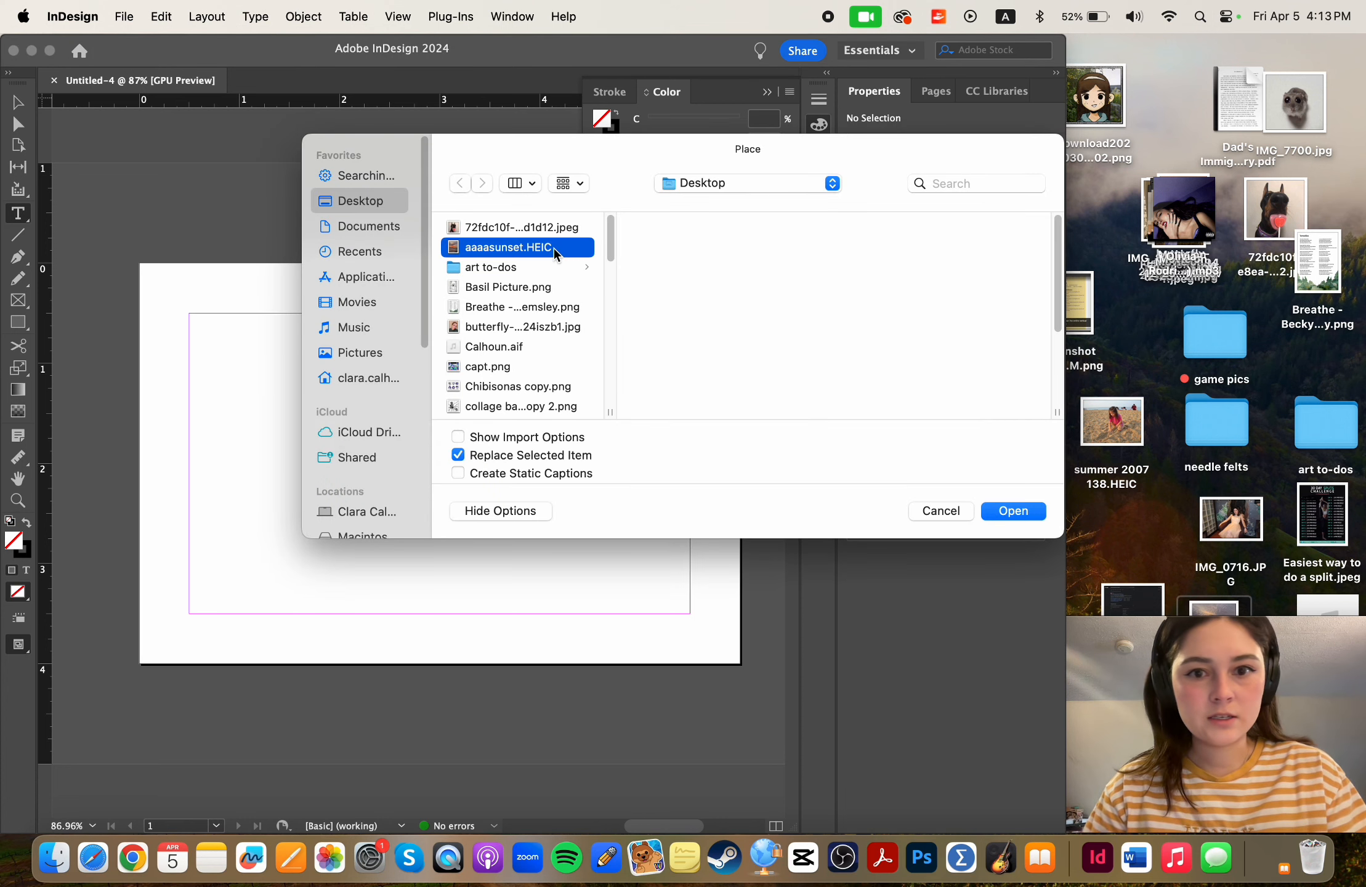
pyautogui.doubleClick(554, 248)
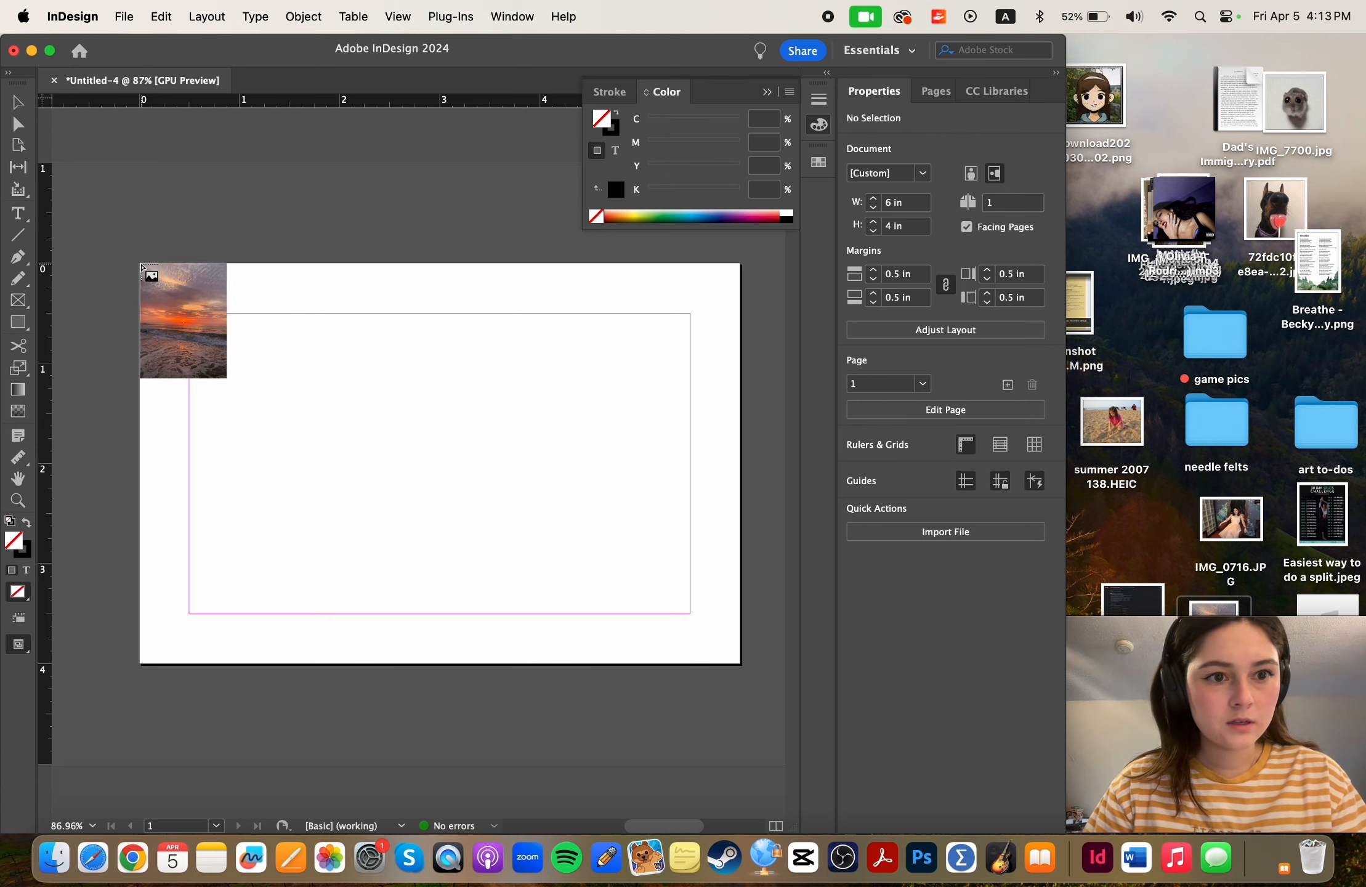
pyautogui.moveTo(142, 266); pyautogui.dragTo(185, 631)
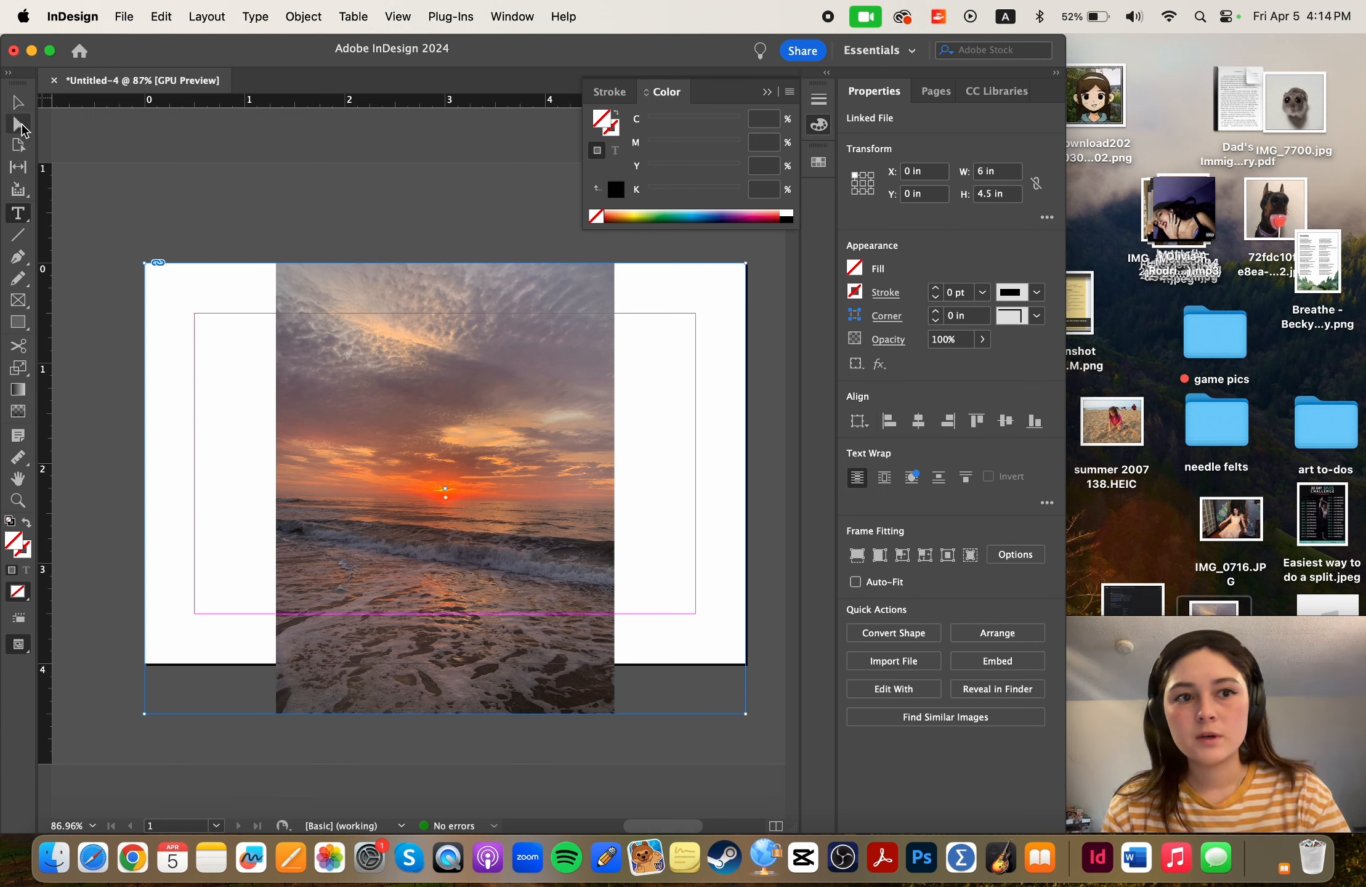
# - Enlarge the sunset image proportionally inside its frame to about 7.99 × 5.99 in and shift it up so it fills the frame
pyautogui.click(19, 125)
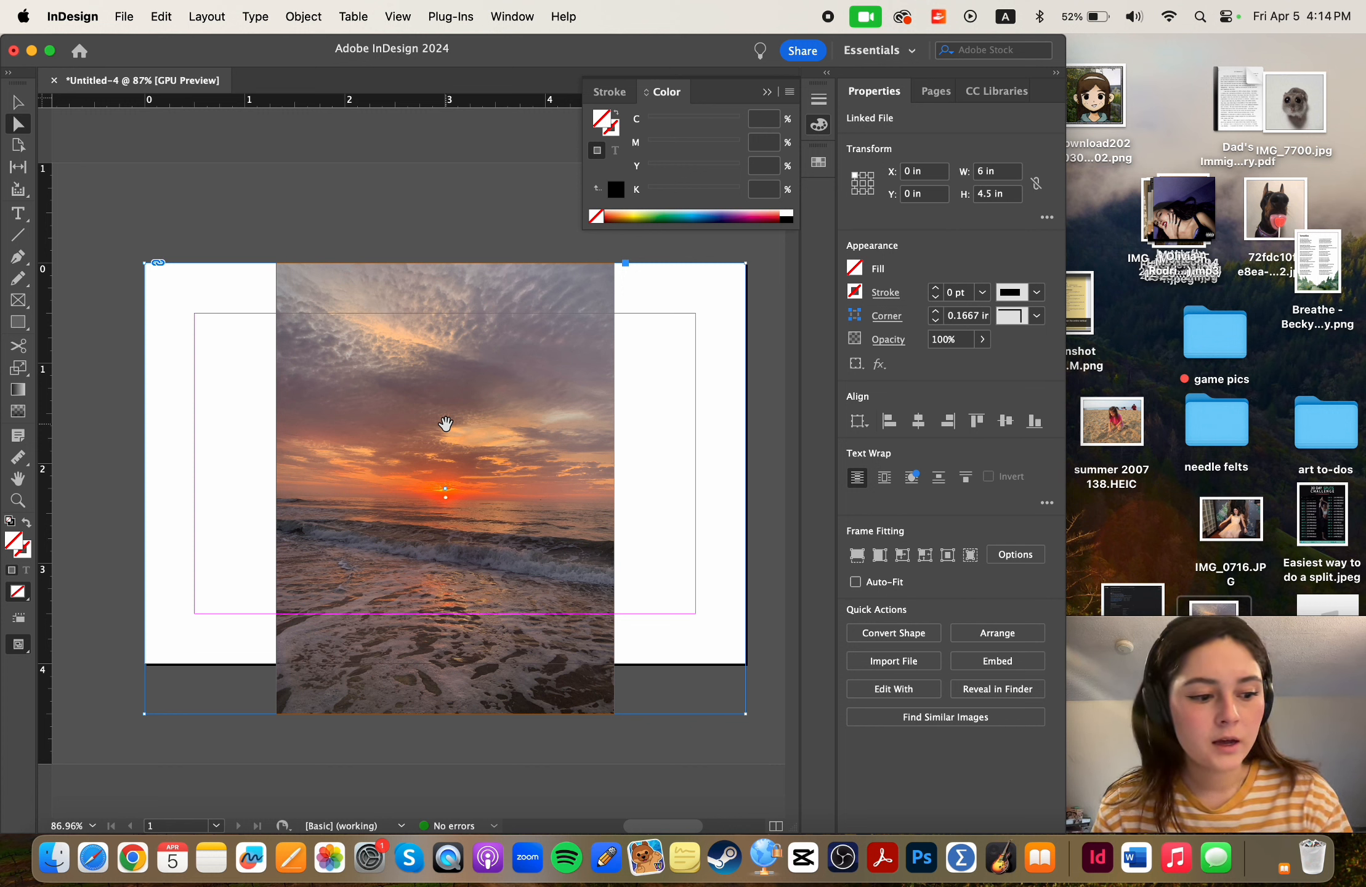
pyautogui.click(468, 421)
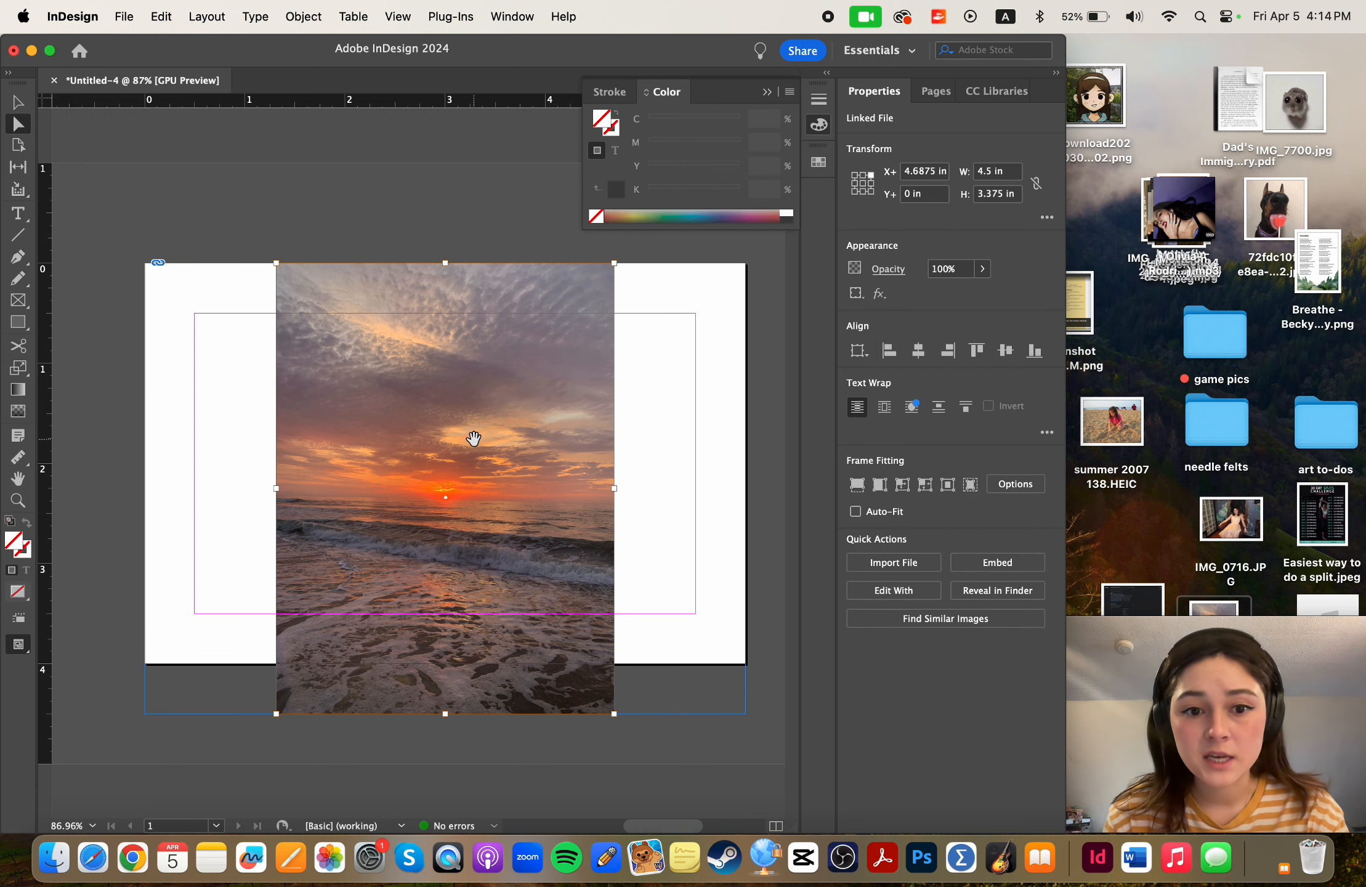
pyautogui.moveTo(468, 438); pyautogui.dragTo(344, 367)
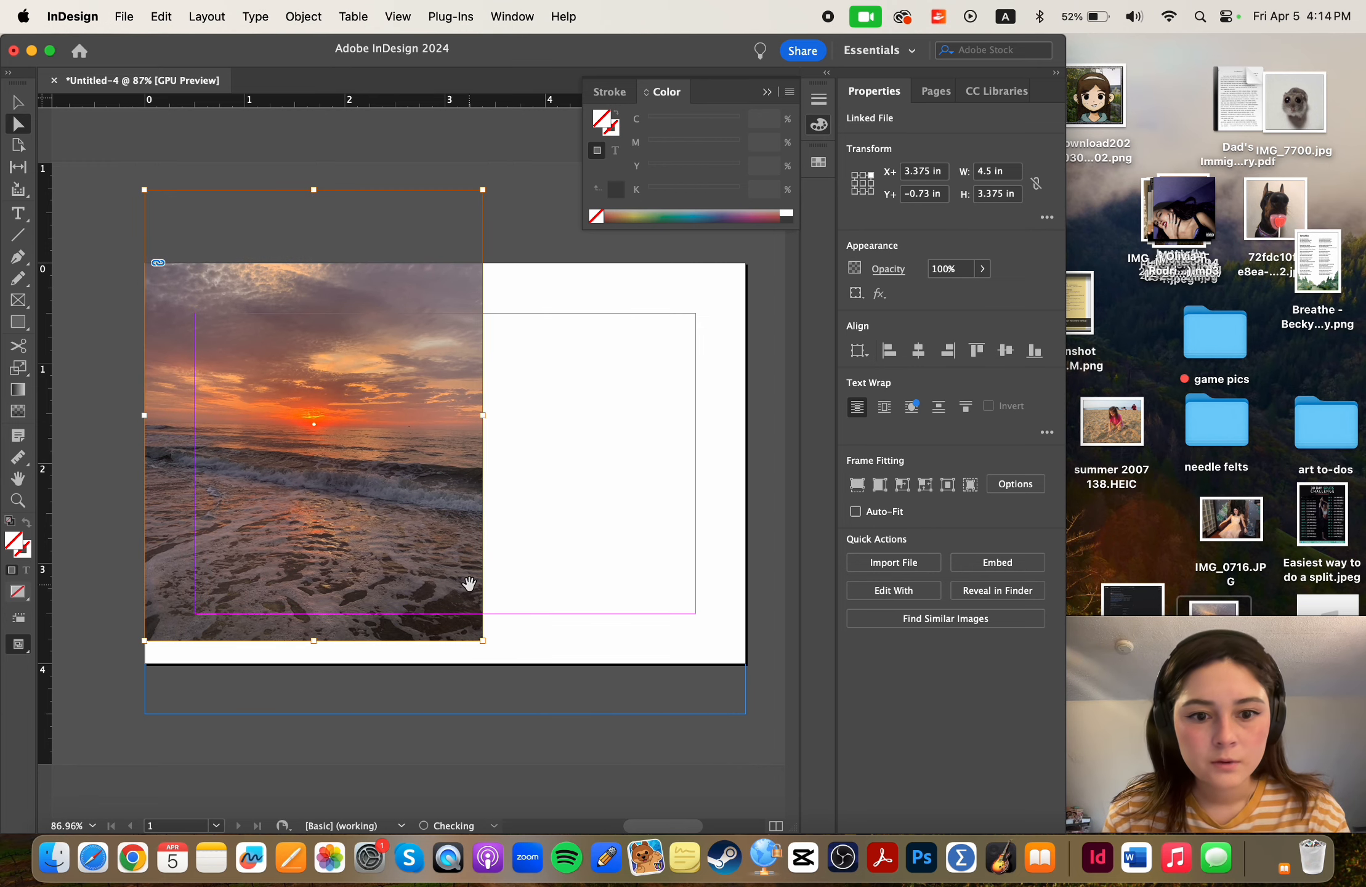
pyautogui.moveTo(483, 641); pyautogui.dragTo(744, 769)
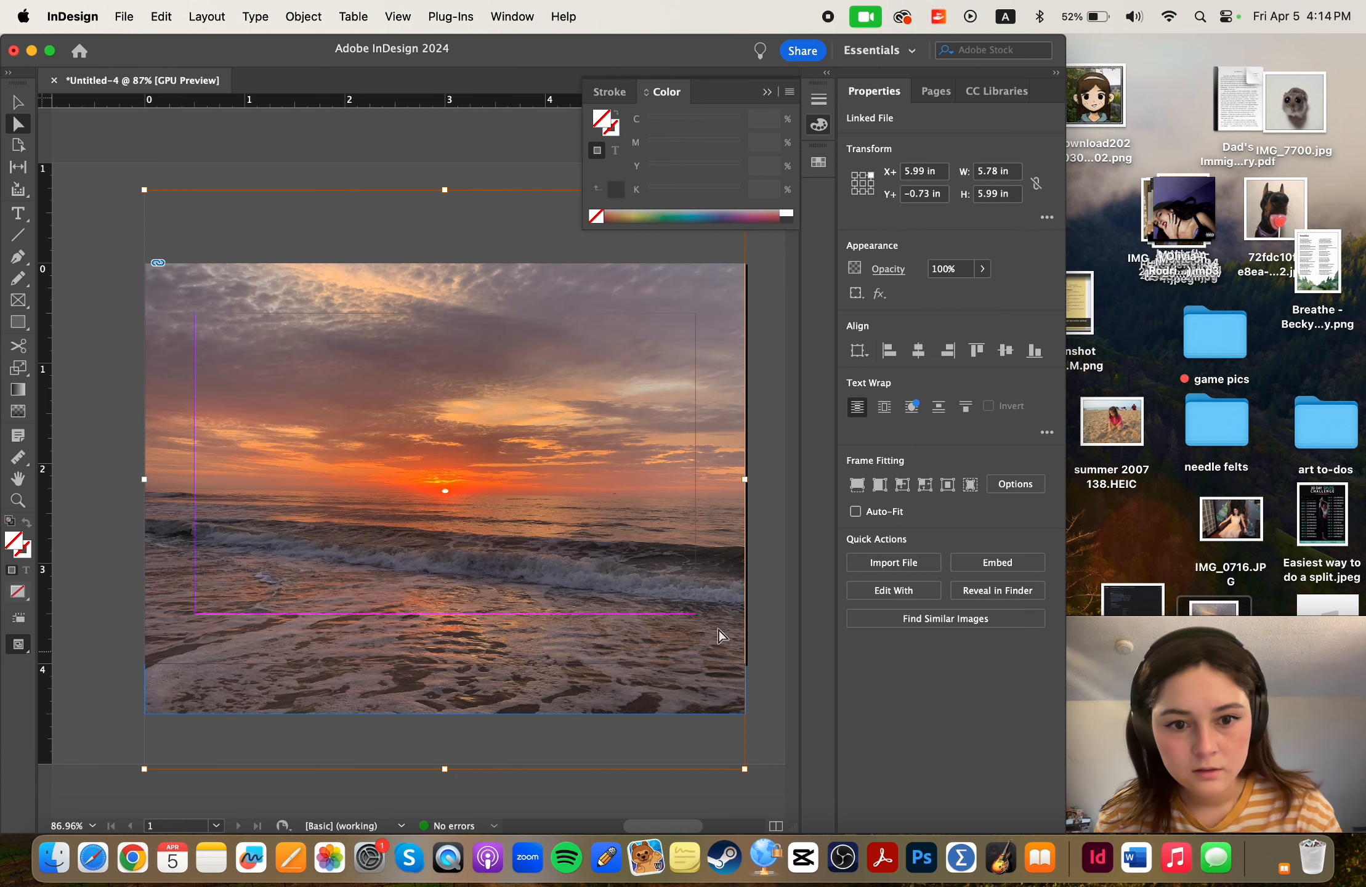
pyautogui.press('super+z')
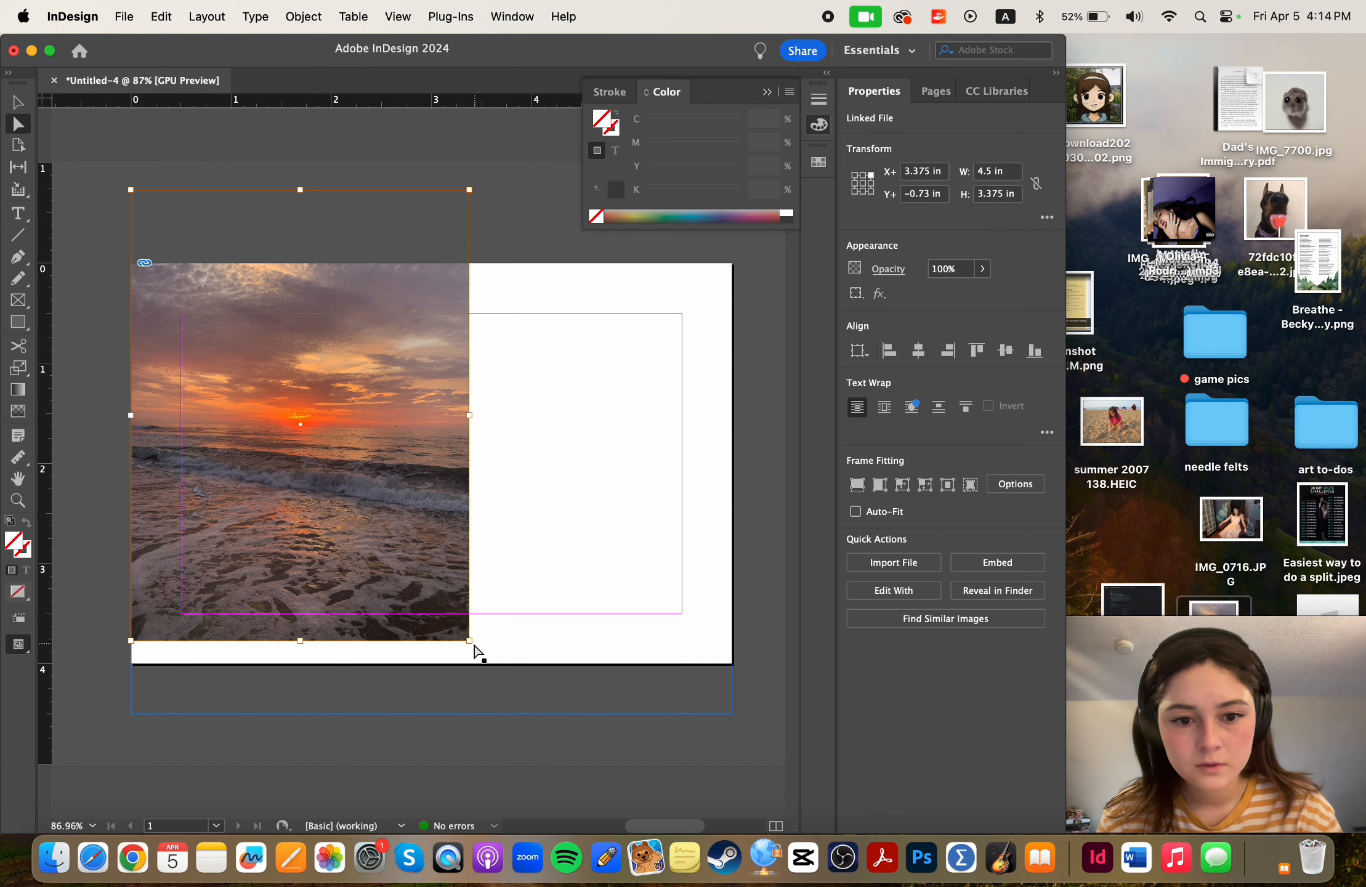
pyautogui.moveTo(477, 650); pyautogui.dragTo(733, 825)
pyautogui.moveTo(643, 597); pyautogui.dragTo(648, 492)
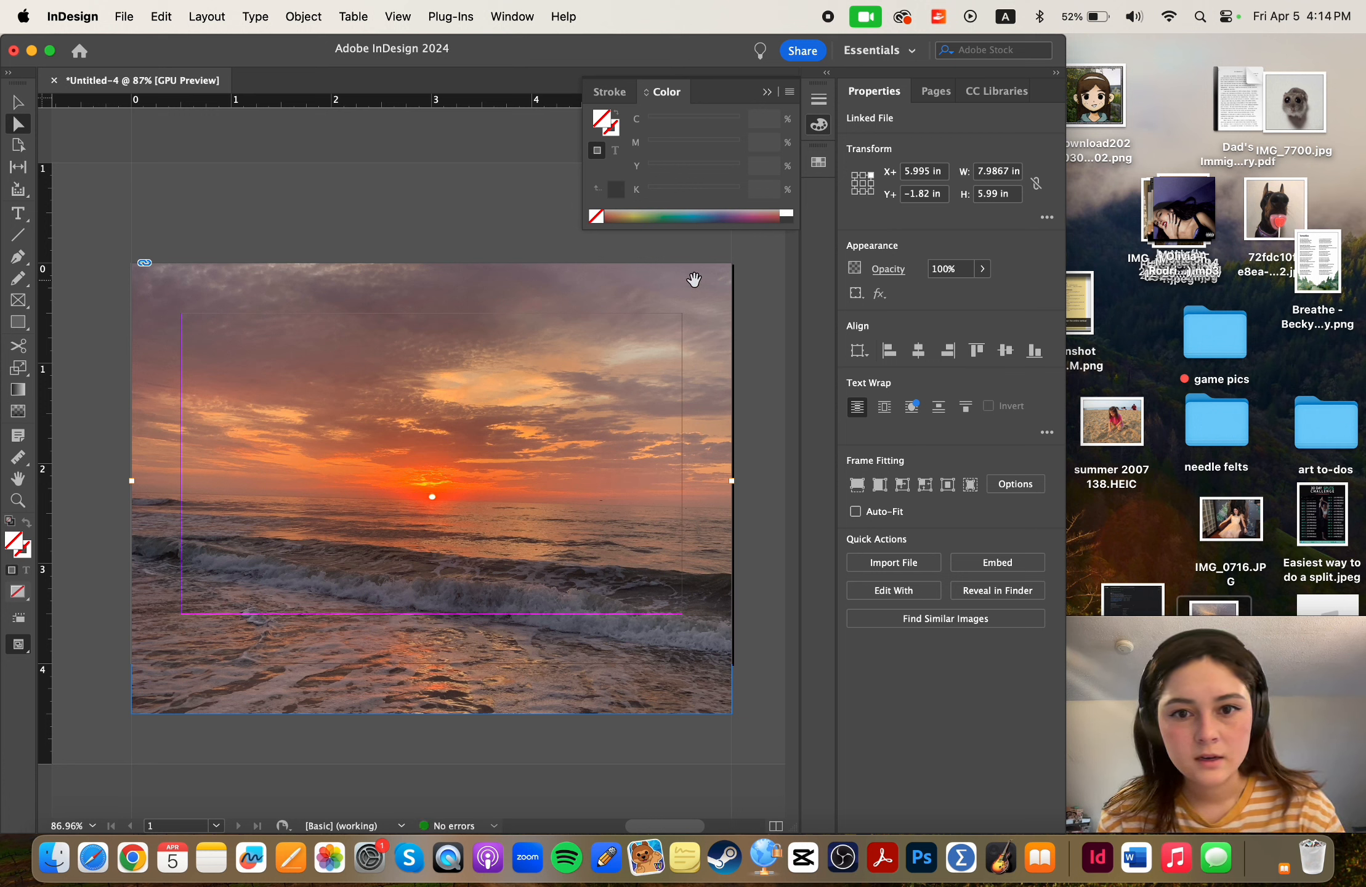
pyautogui.click(773, 360)
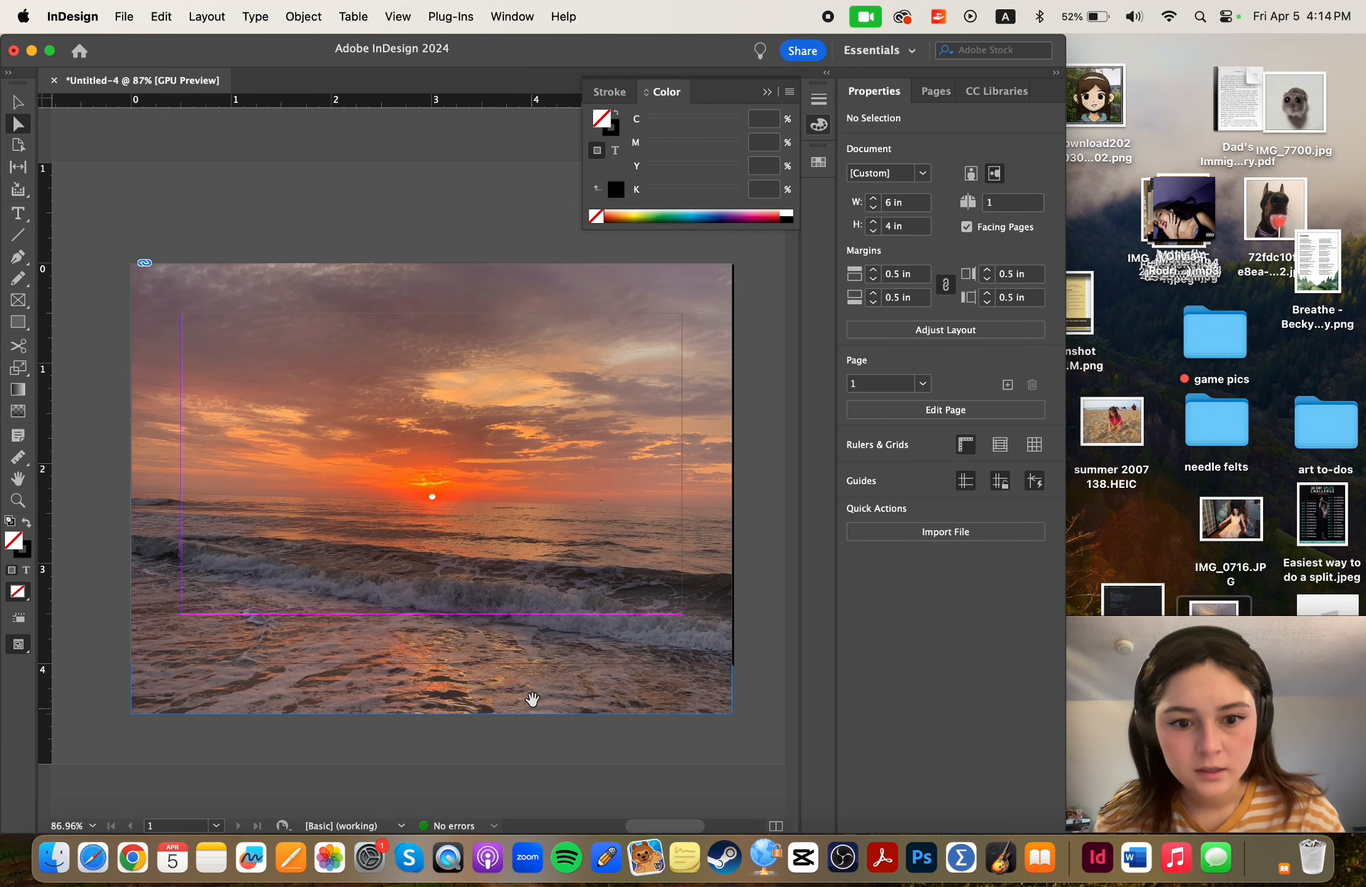
# - Move the two lower corner points of the image frame up to the page's lower edge at Y 4 in
pyautogui.click(534, 713)
pyautogui.click(534, 713)
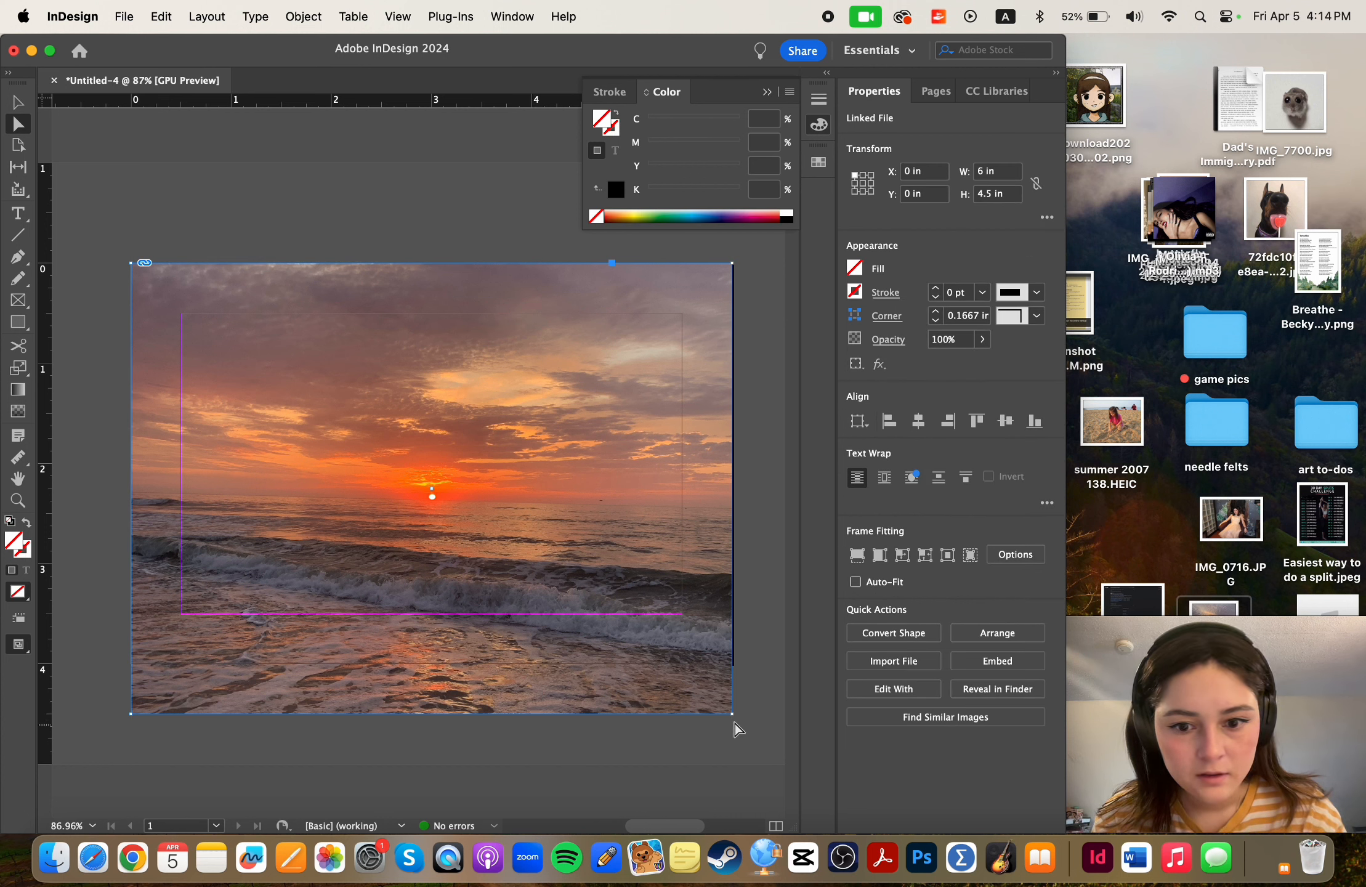
pyautogui.moveTo(733, 716); pyautogui.dragTo(732, 665)
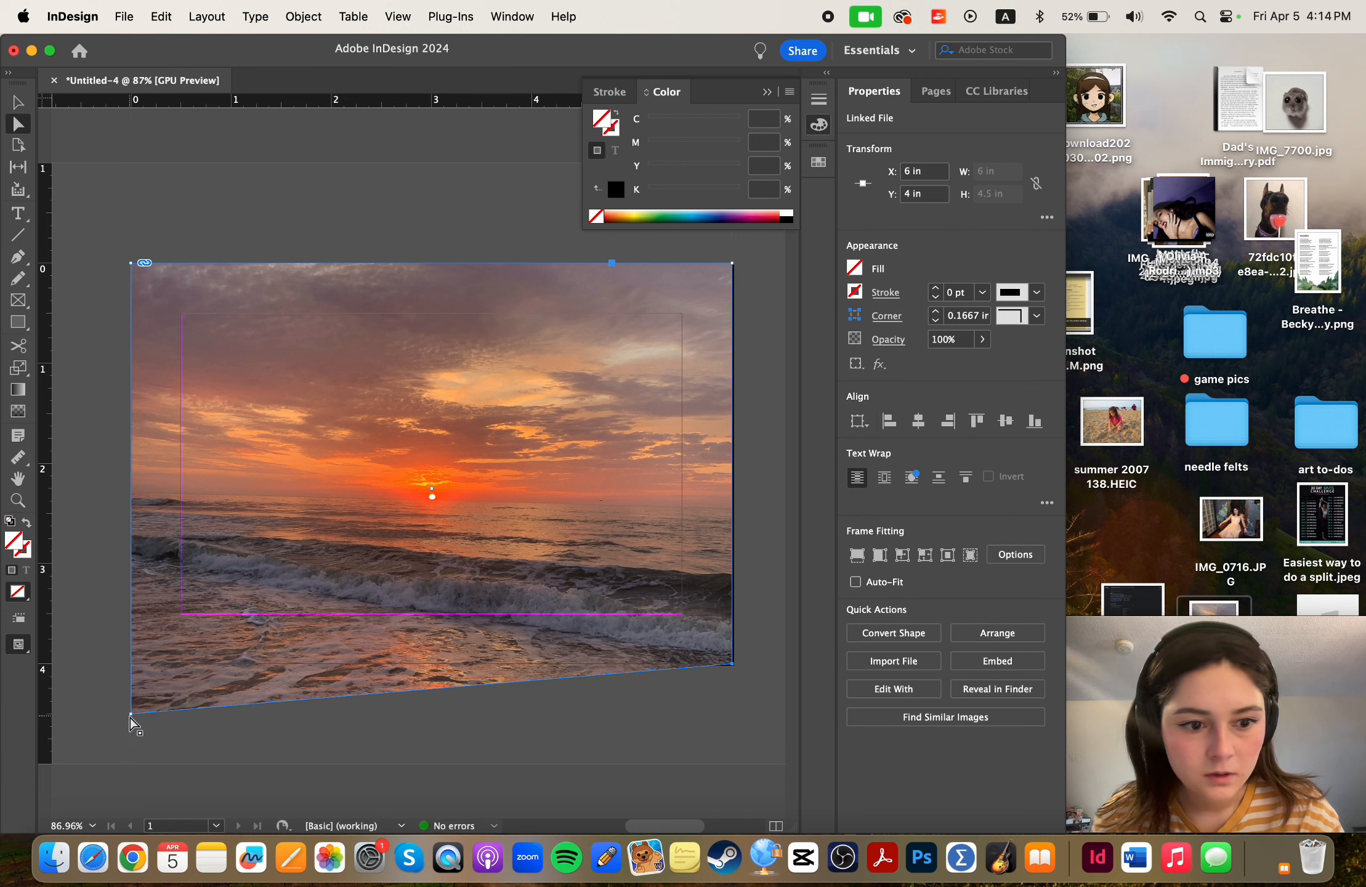
pyautogui.moveTo(132, 714); pyautogui.dragTo(132, 664)
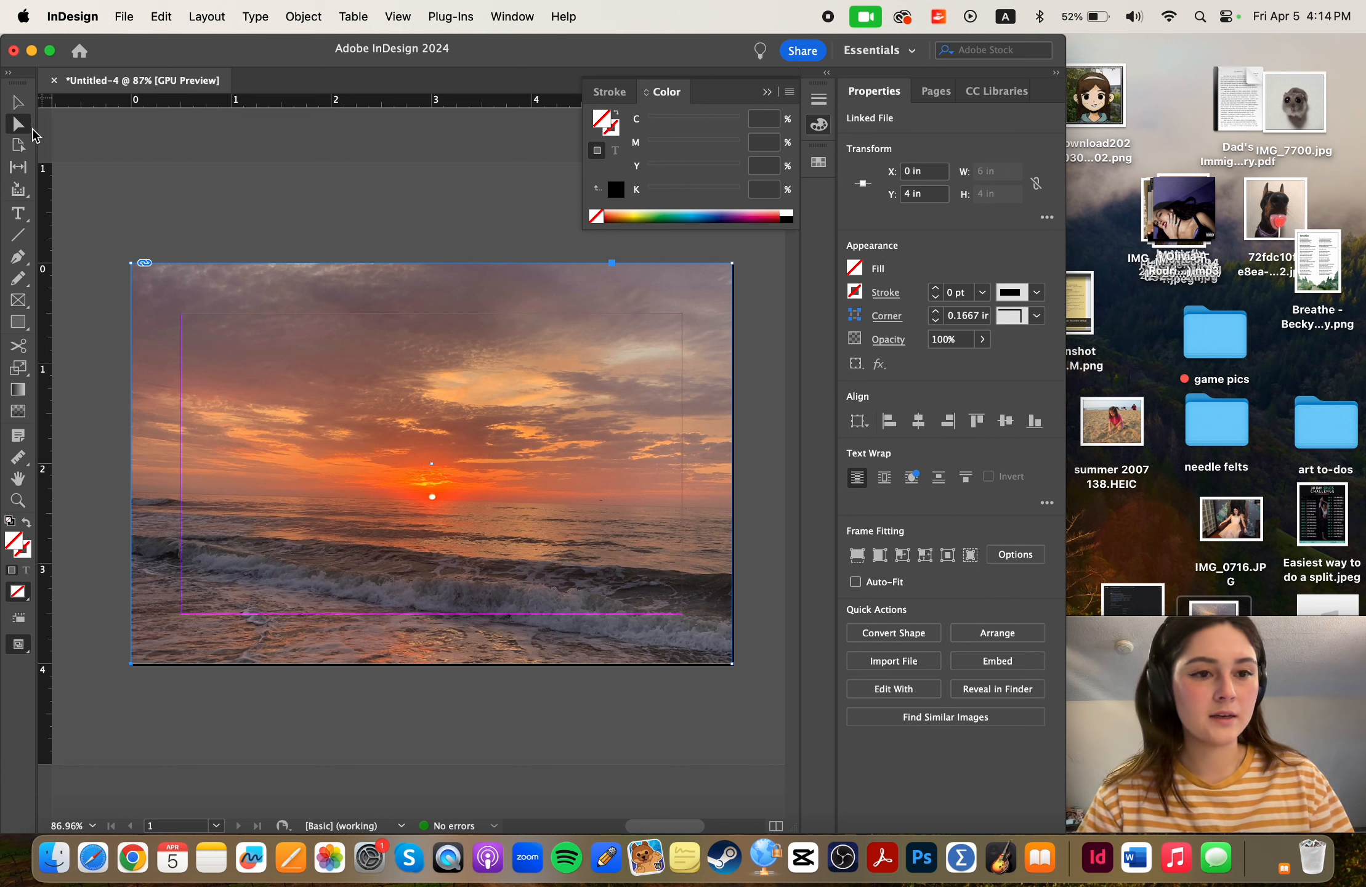
# - Create a text frame about 3.68 × 1.36 in from the upper-left margin corner and enter "Summer Sun"
pyautogui.click(17, 220)
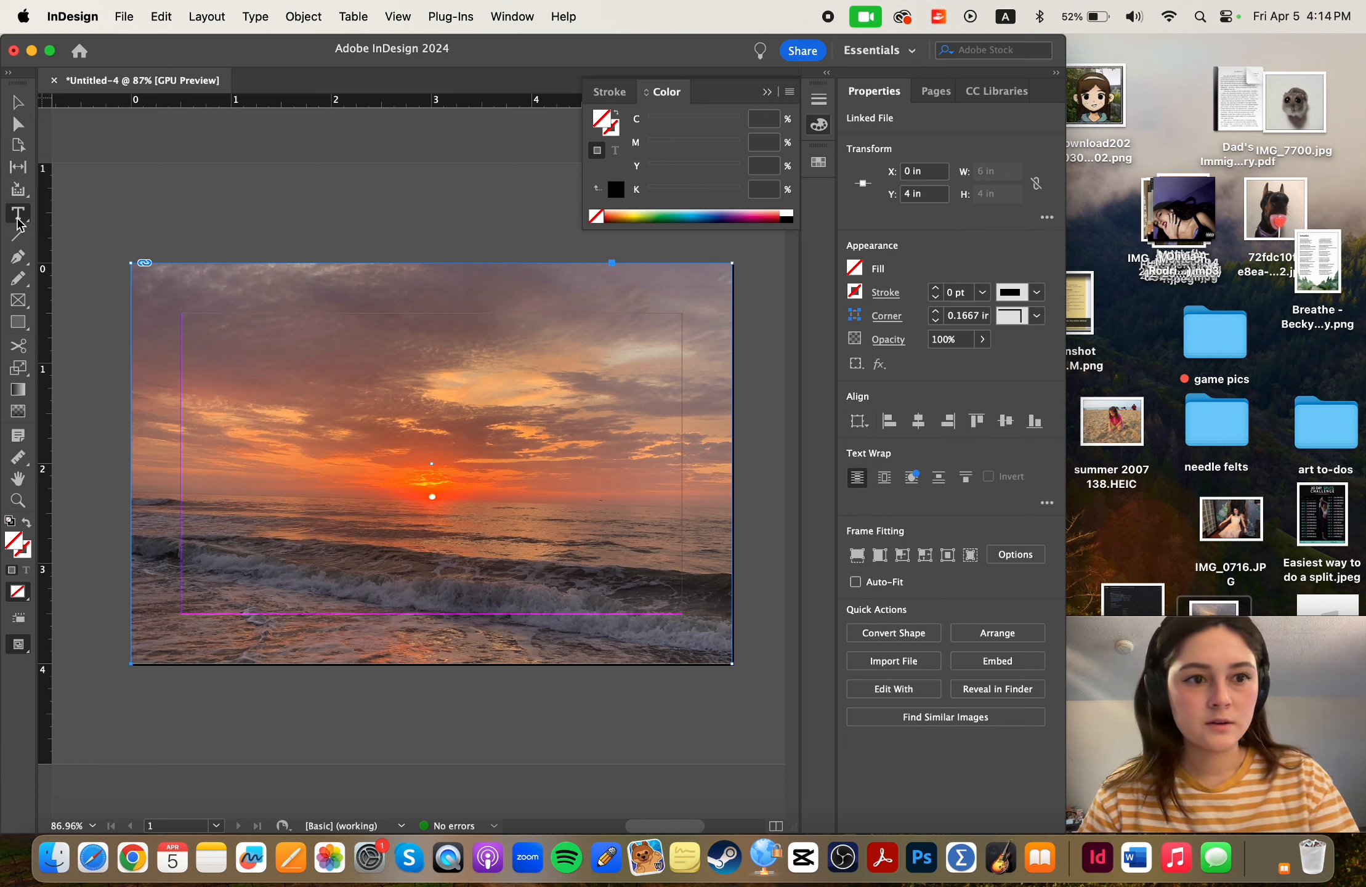
pyautogui.moveTo(183, 315)
pyautogui.mouseDown()
pyautogui.moveTo(567, 451)
pyautogui.moveTo(551, 448)
pyautogui.mouseUp()
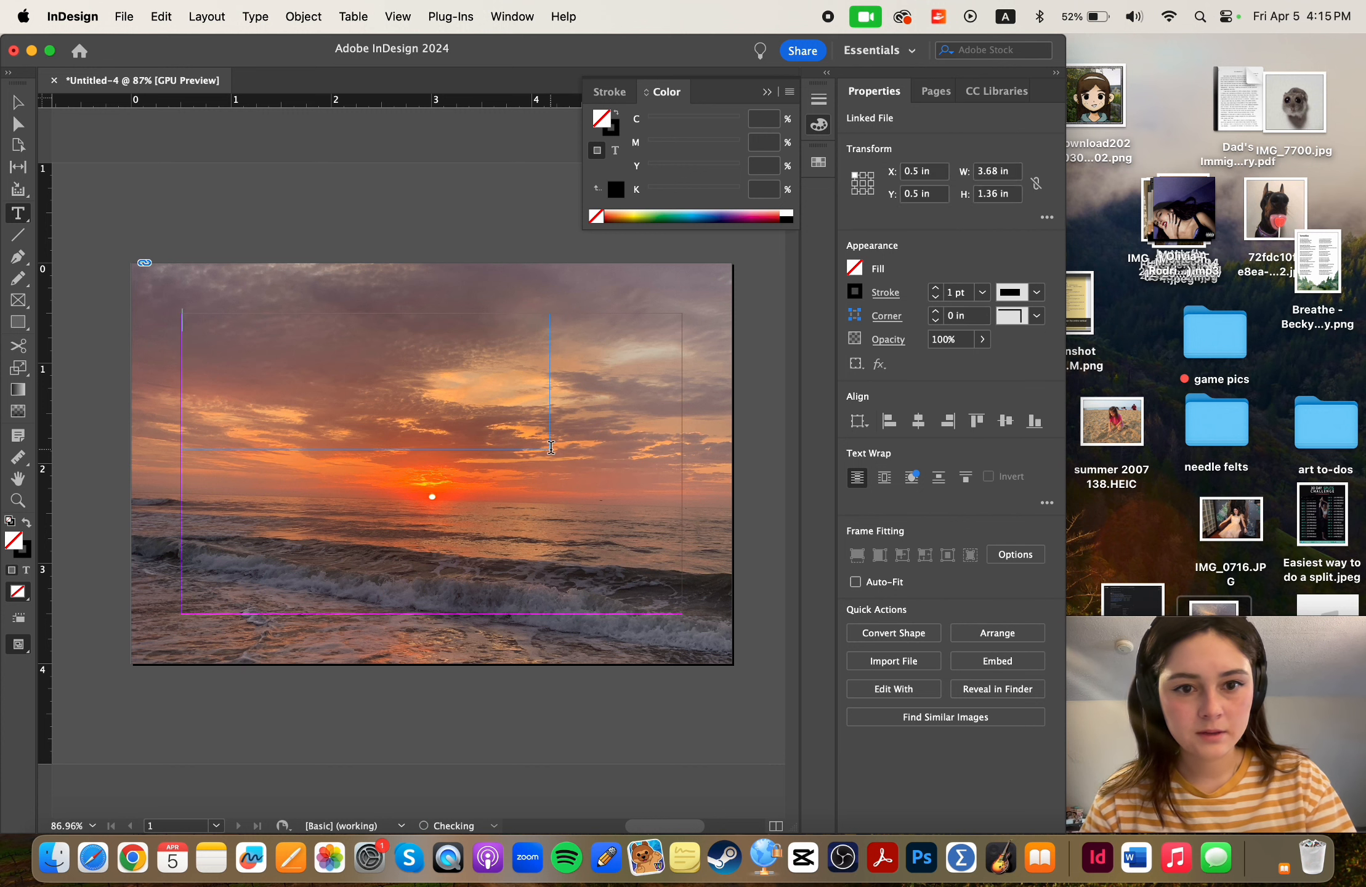
pyautogui.write('Summer Sun')
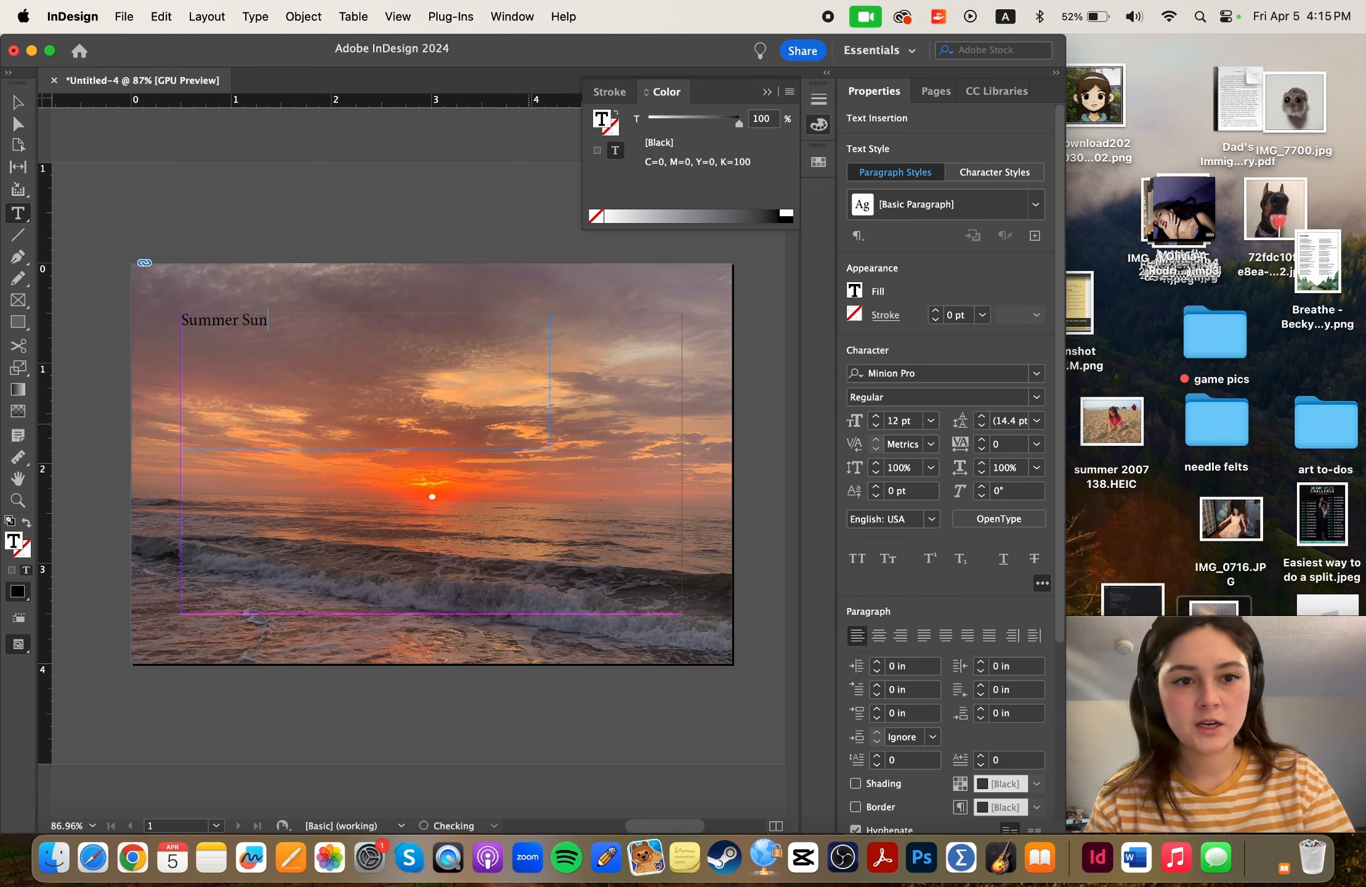
# - Format the "Summer Sun" text as 36 pt Skia Bold
pyautogui.press('super+a')
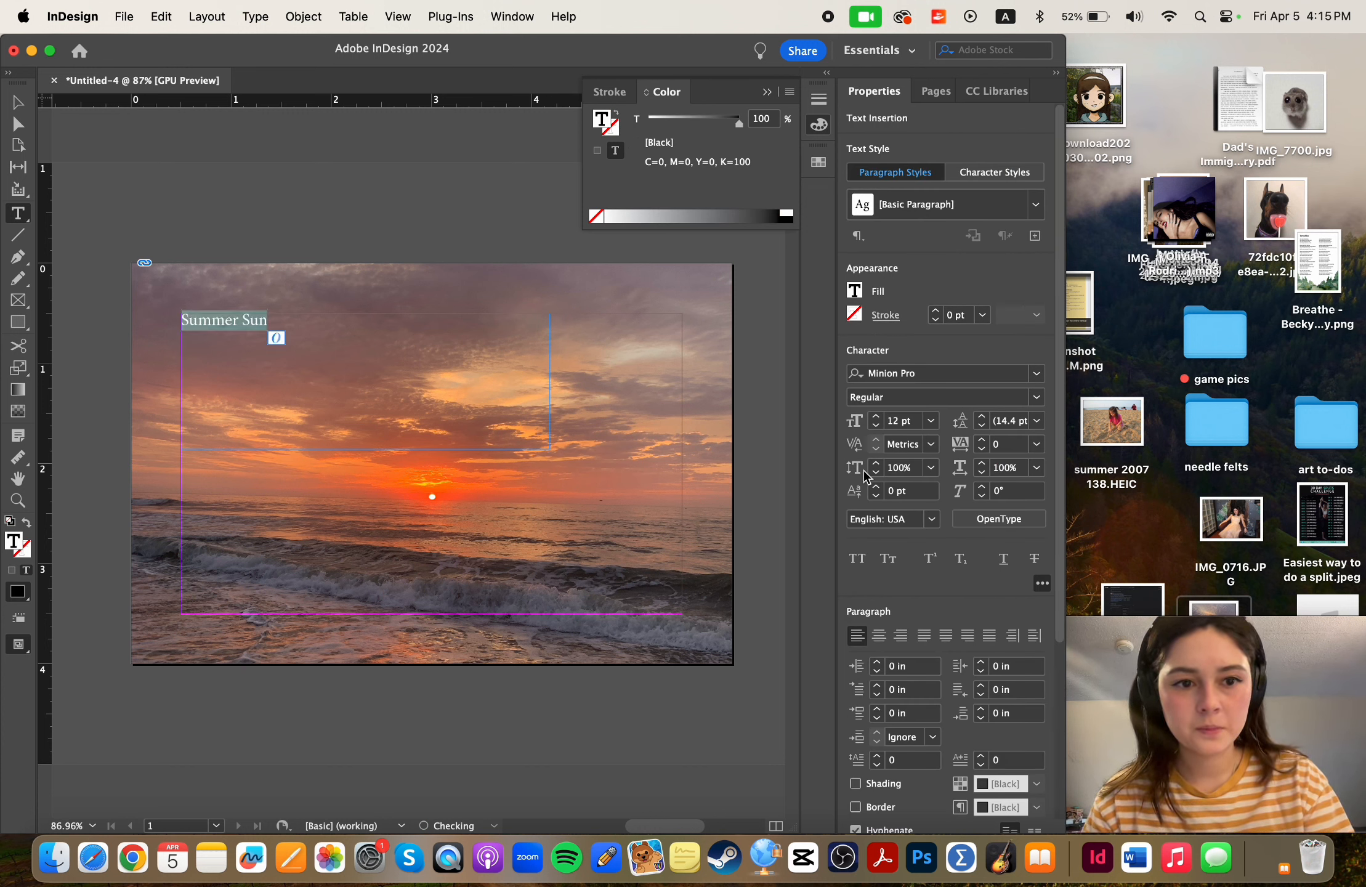
pyautogui.click(931, 420)
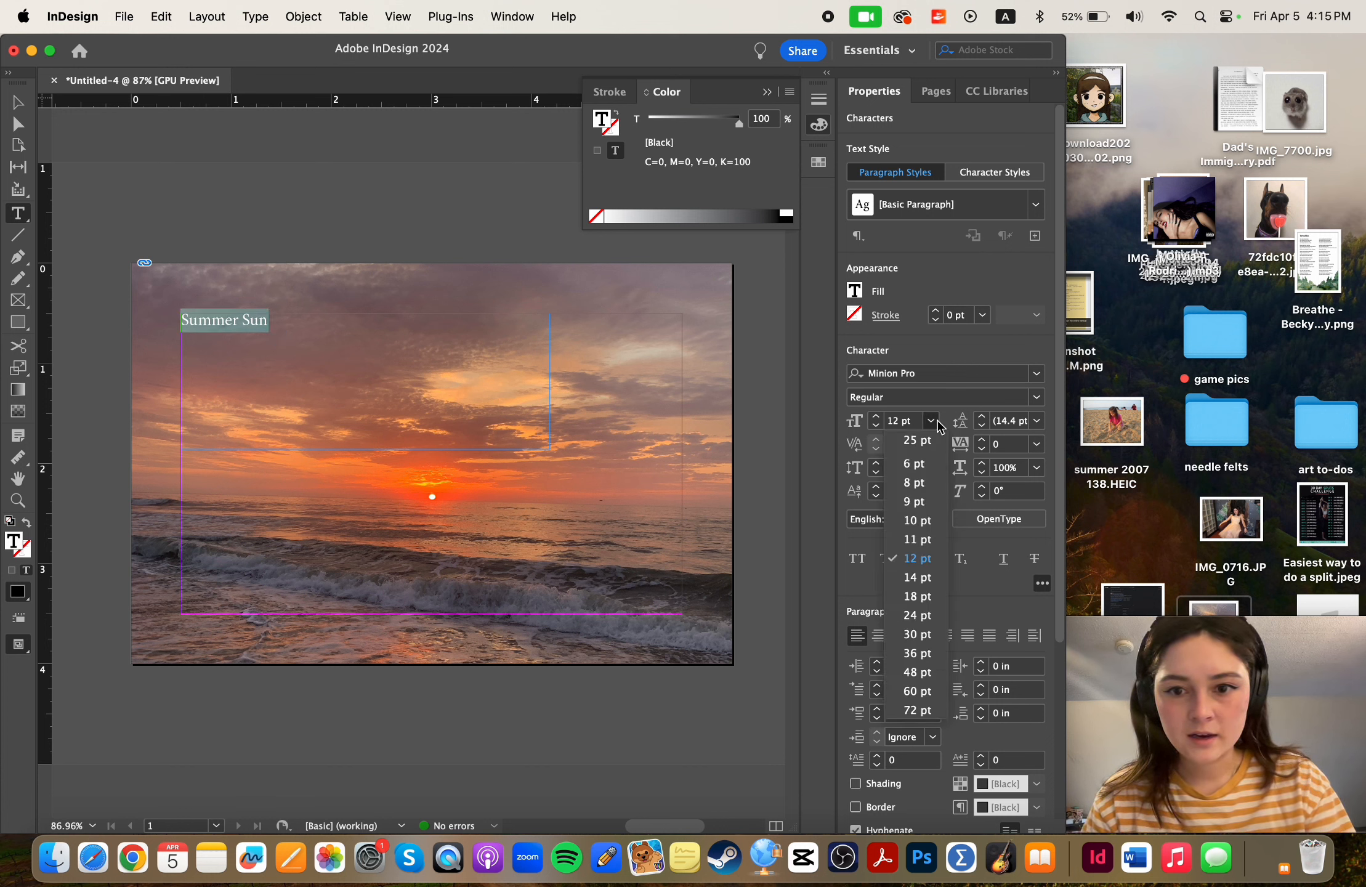
pyautogui.click(917, 653)
pyautogui.click(1037, 374)
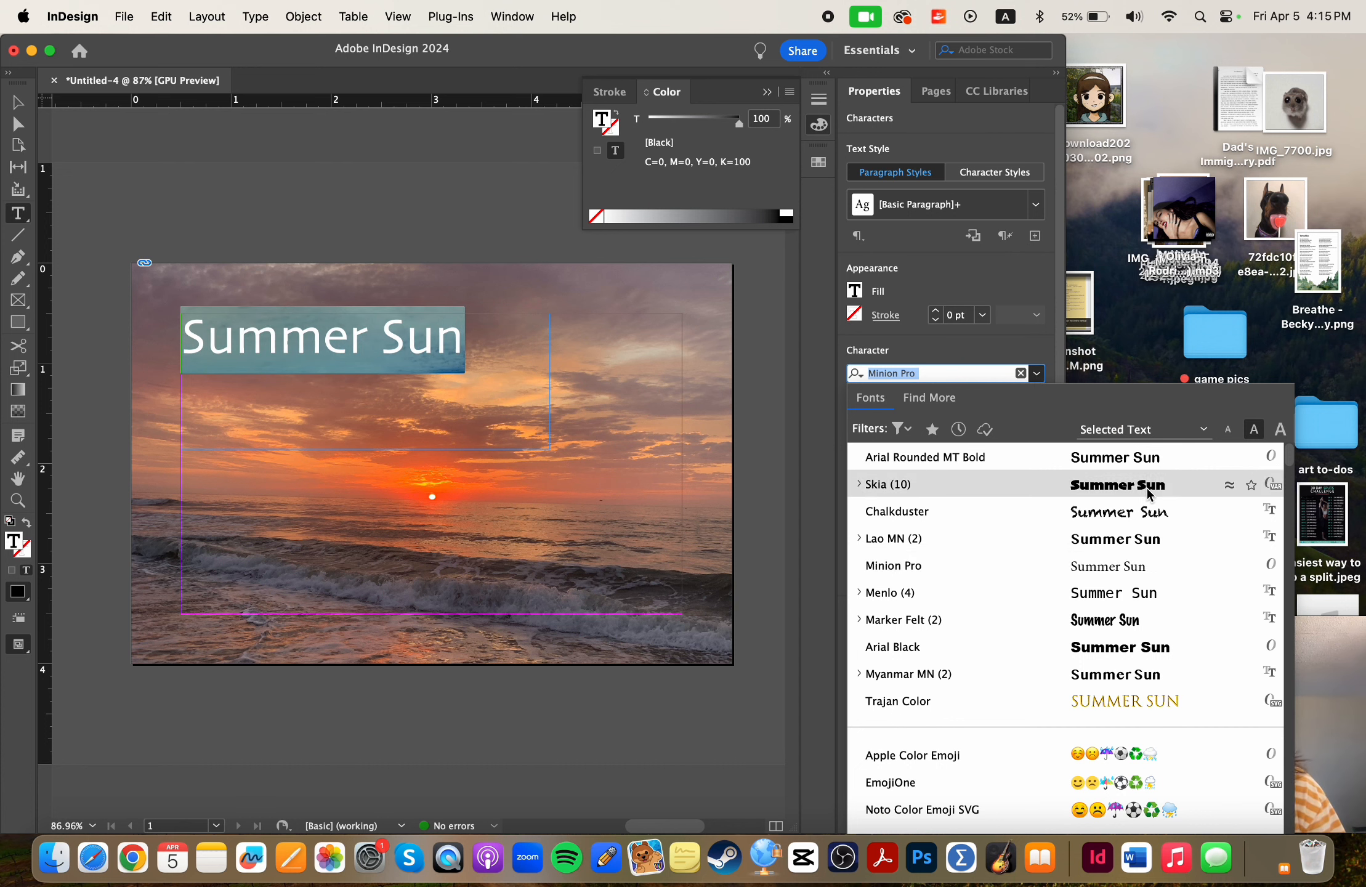
pyautogui.click(1147, 493)
pyautogui.click(1013, 397)
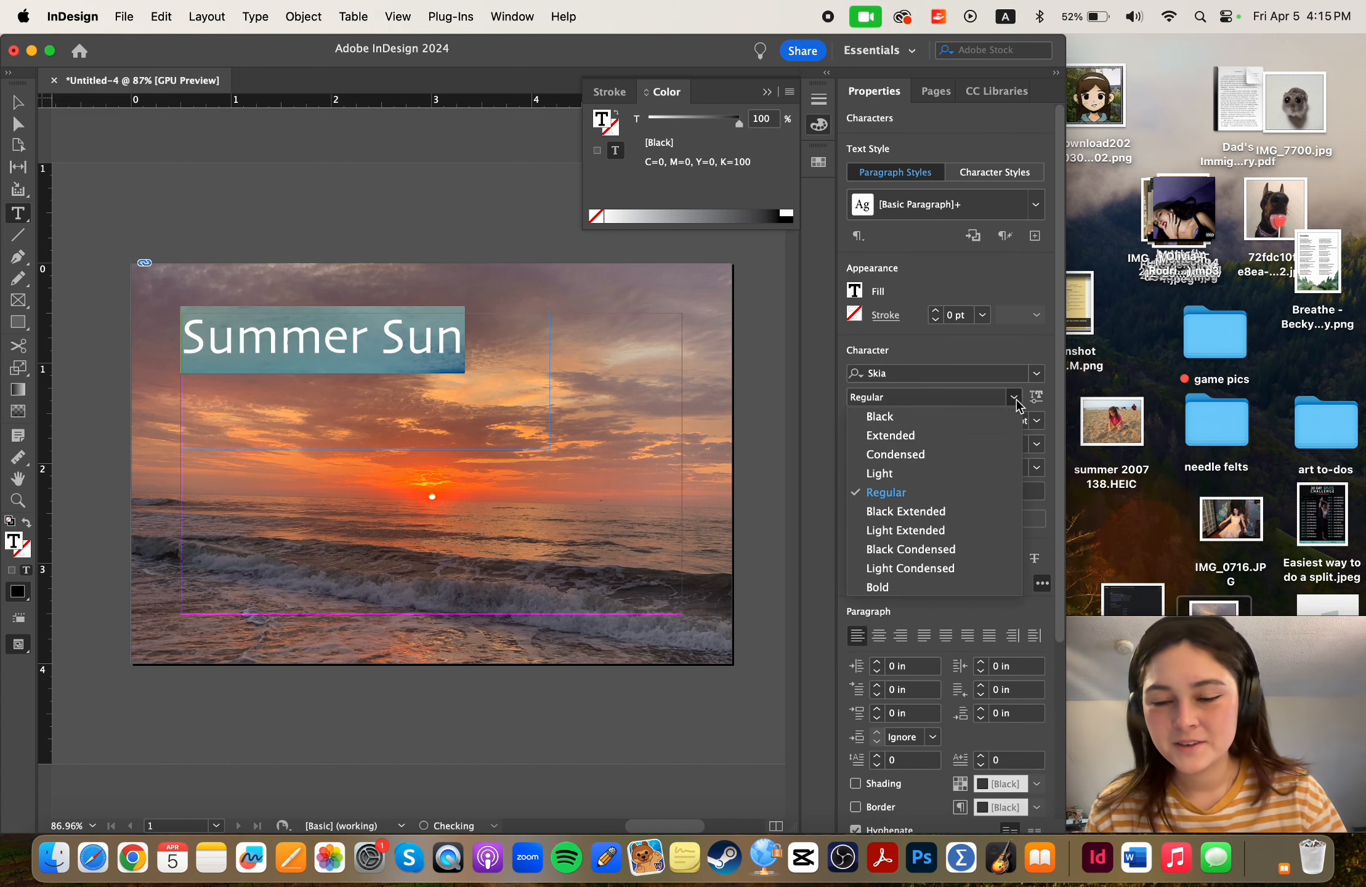
pyautogui.click(941, 588)
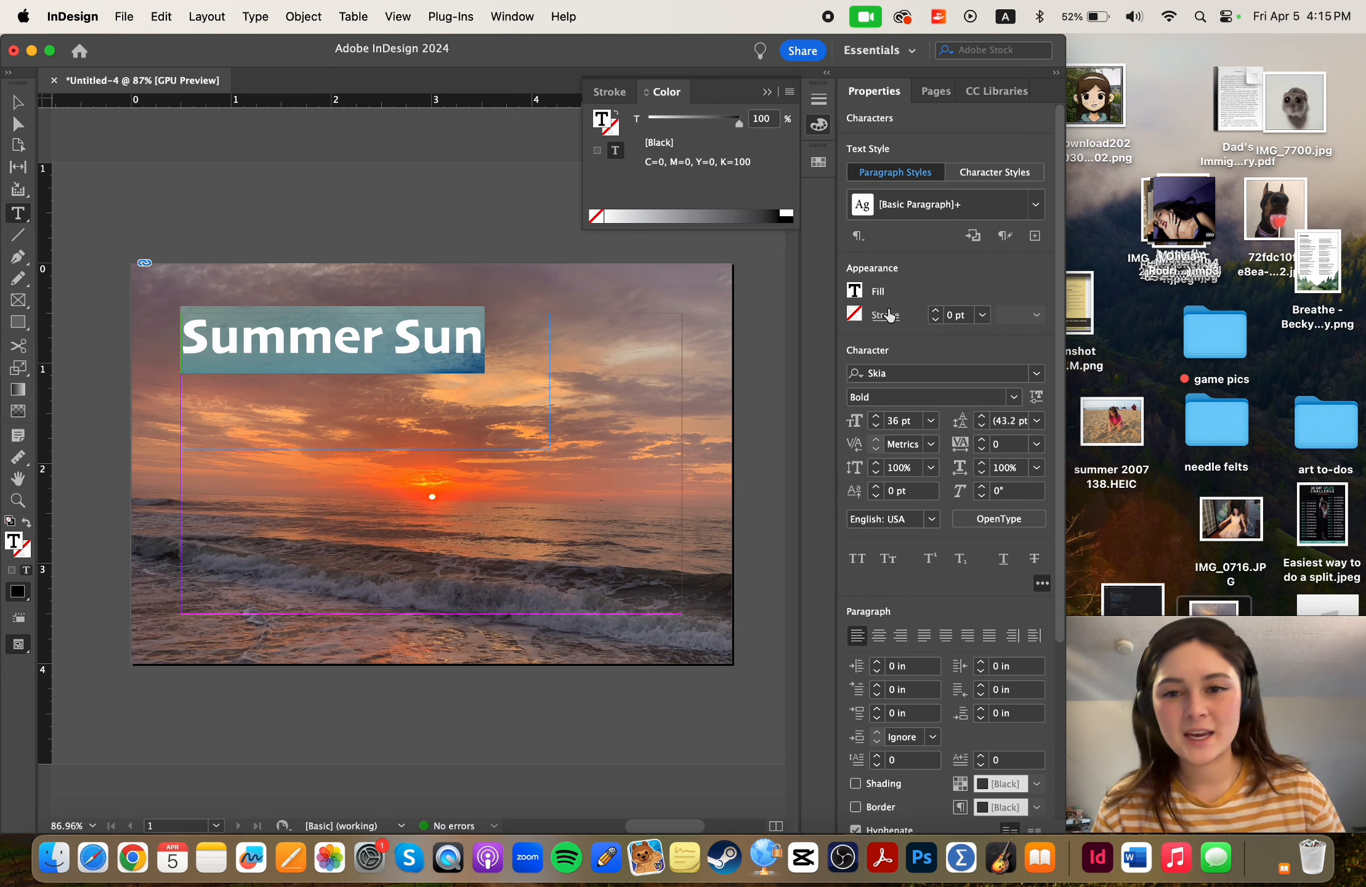
# - Set the title text's fill to a light teal of about C=43, M=0, Y=25, K=0
pyautogui.click(855, 292)
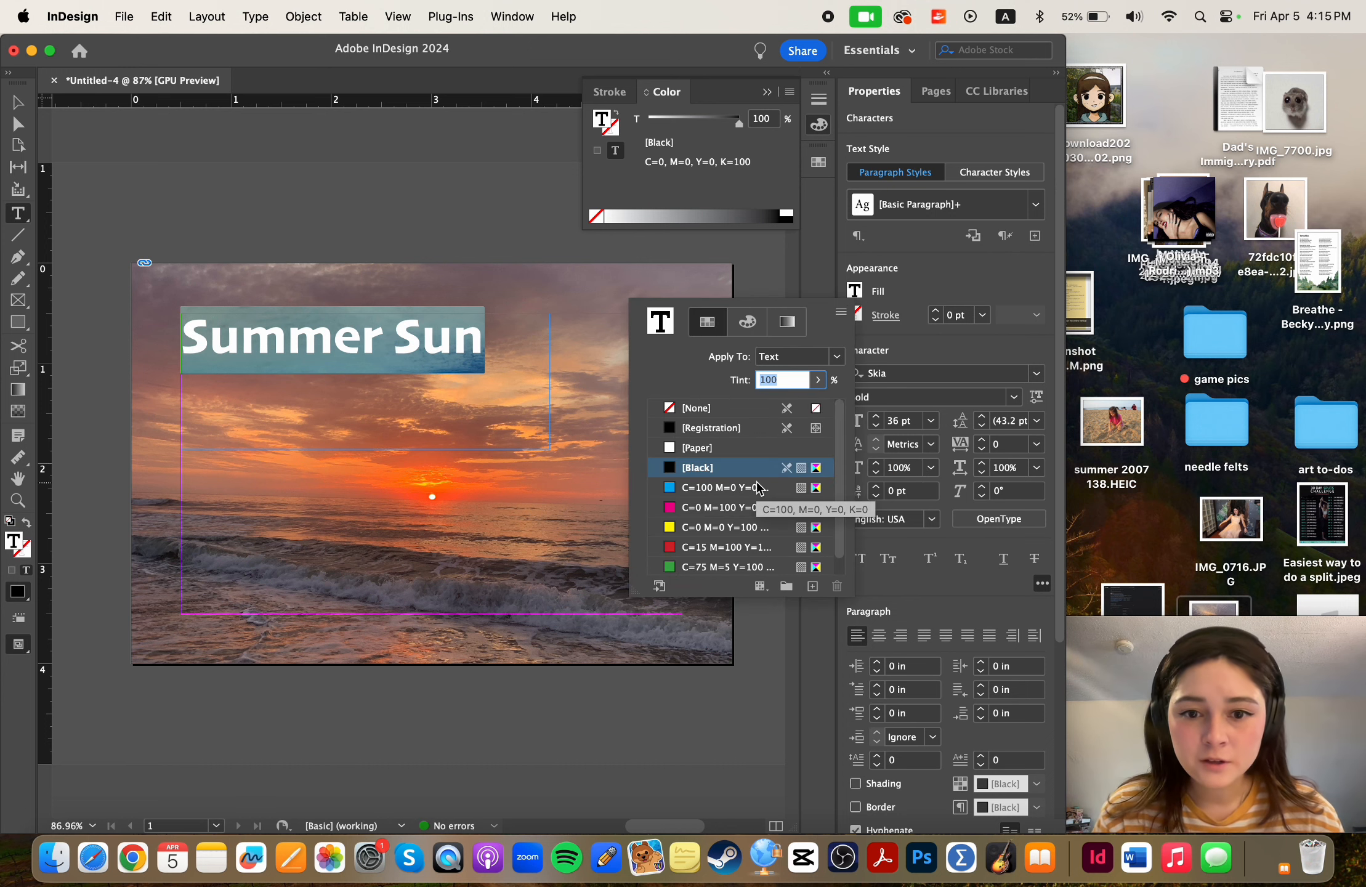
pyautogui.click(748, 321)
pyautogui.click(787, 321)
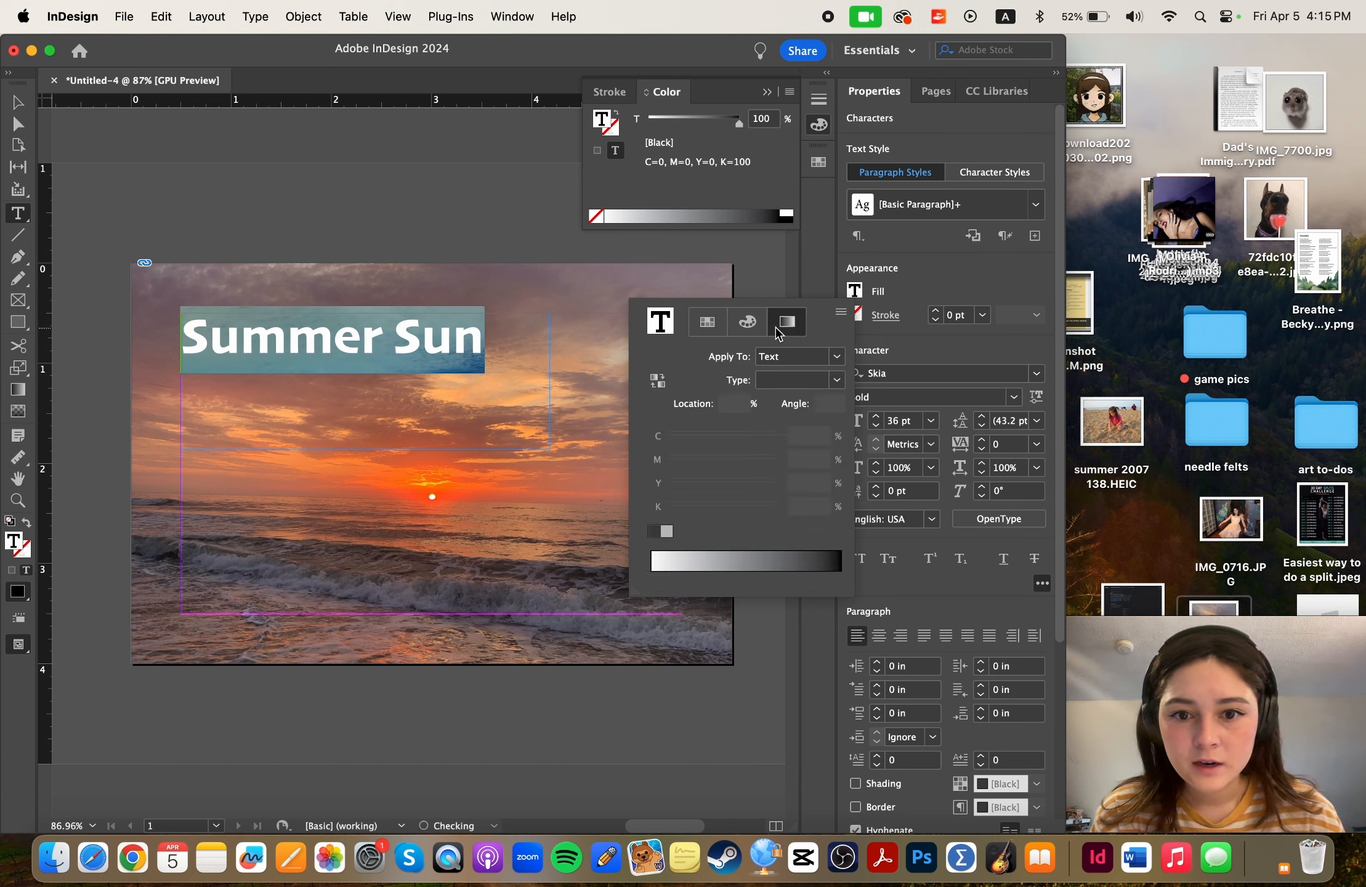
pyautogui.click(748, 321)
pyautogui.click(707, 321)
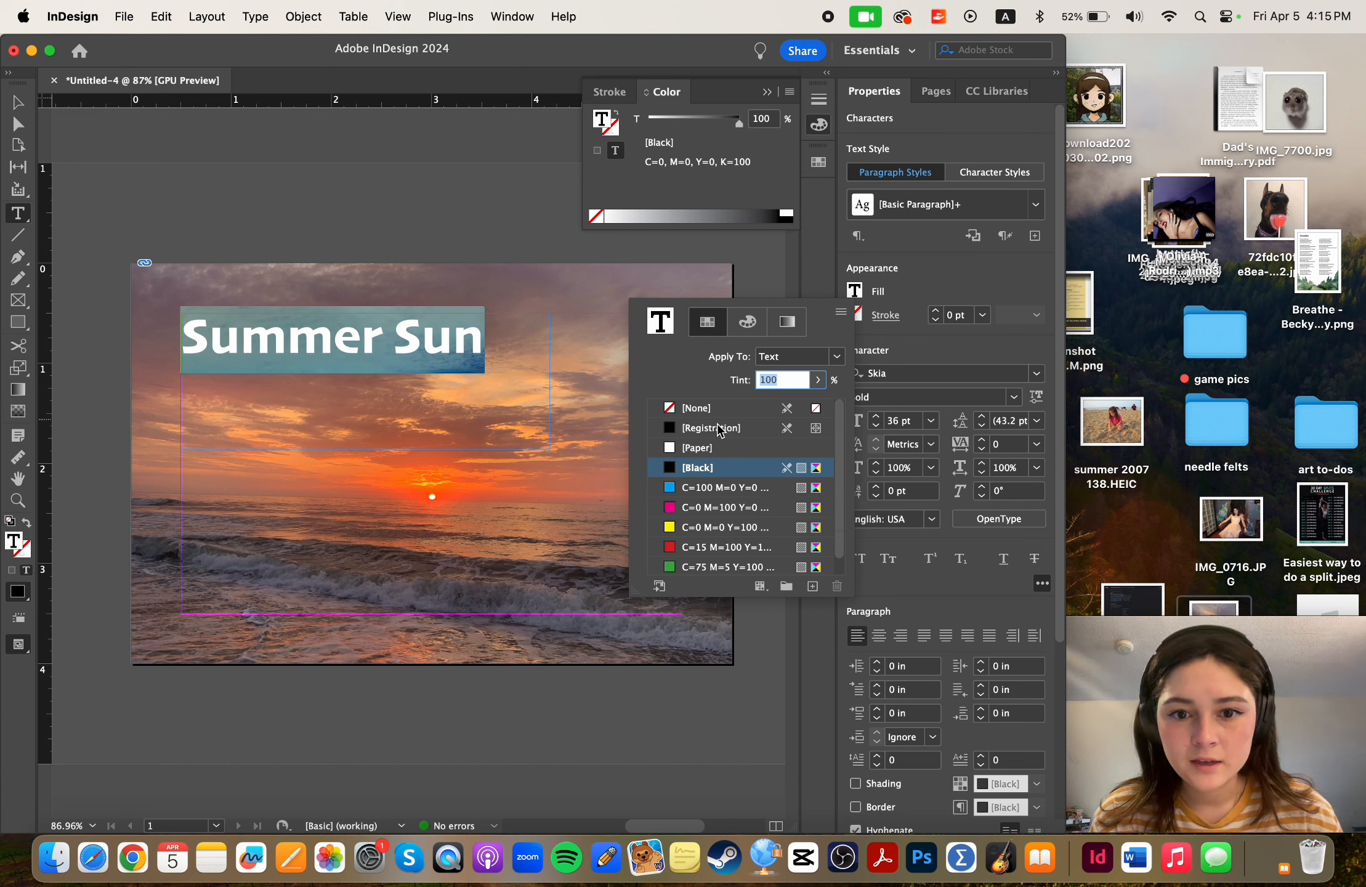
pyautogui.doubleClick(664, 320)
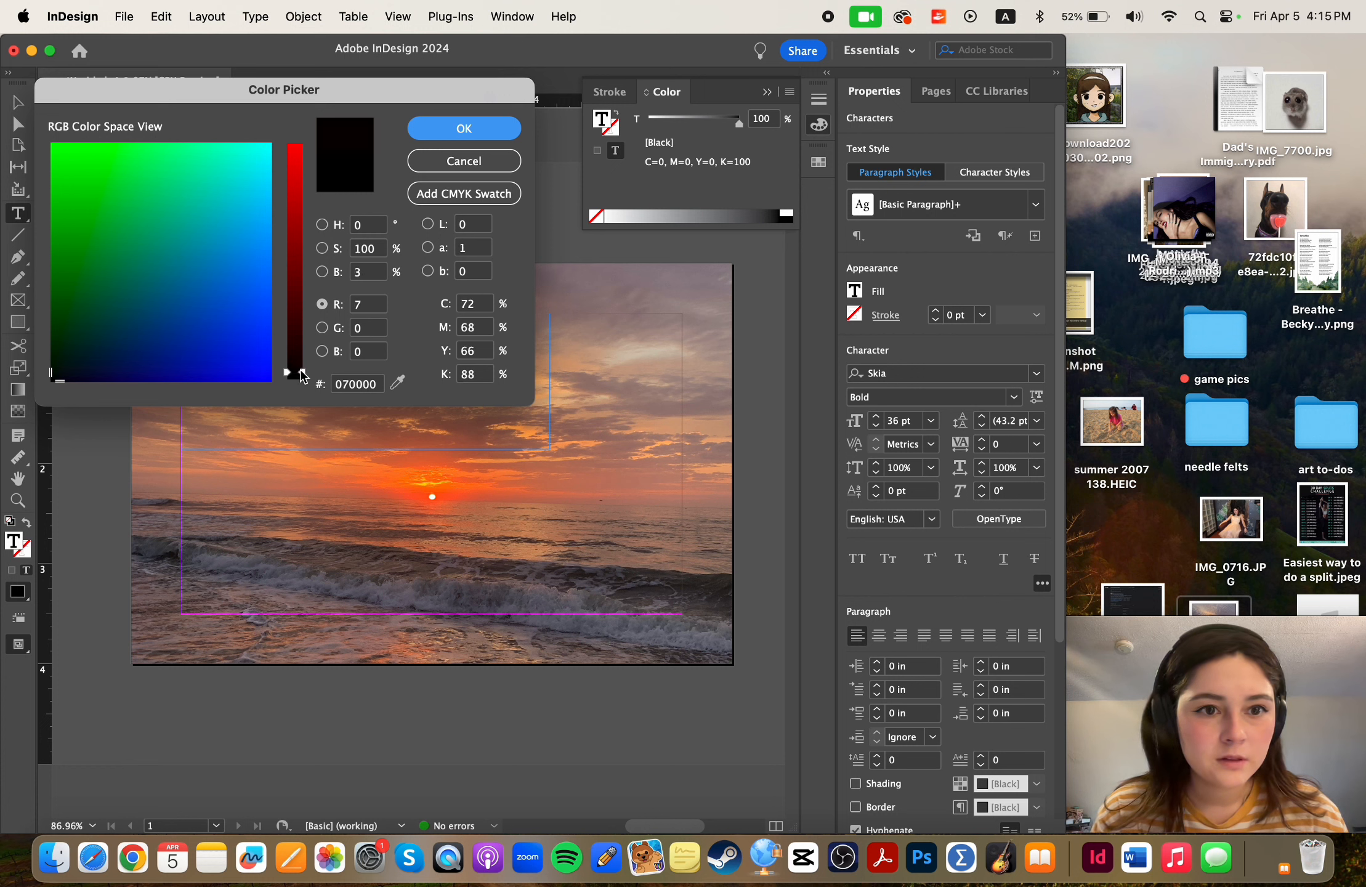
pyautogui.moveTo(302, 377)
pyautogui.mouseDown()
pyautogui.moveTo(315, 227)
pyautogui.moveTo(297, 136)
pyautogui.moveTo(296, 223)
pyautogui.moveTo(232, 189)
pyautogui.moveTo(243, 208)
pyautogui.moveTo(227, 208)
pyautogui.moveTo(226, 181)
pyautogui.mouseUp()
pyautogui.moveTo(298, 222); pyautogui.dragTo(298, 246)
pyautogui.click(425, 129)
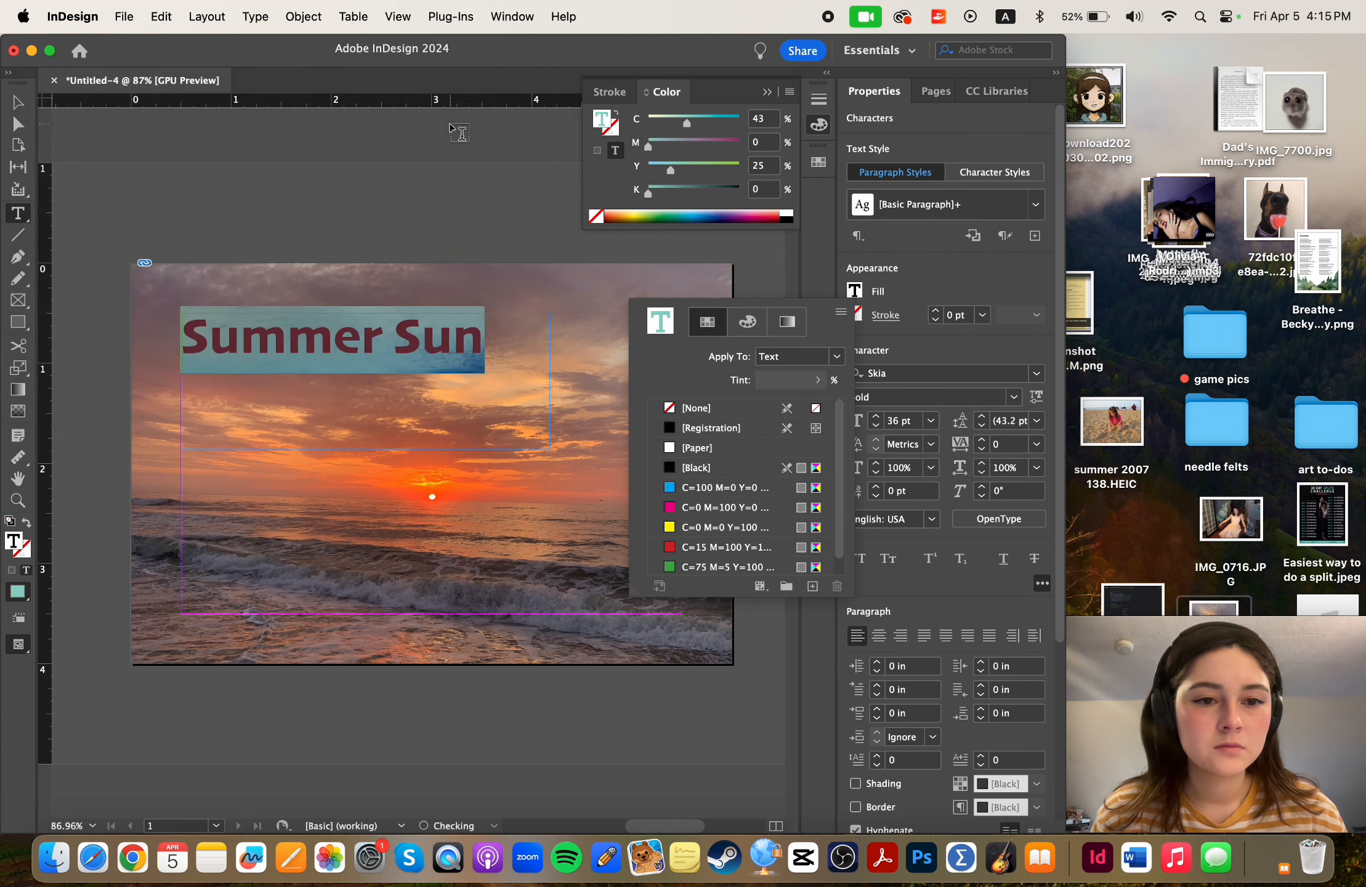
pyautogui.click(516, 283)
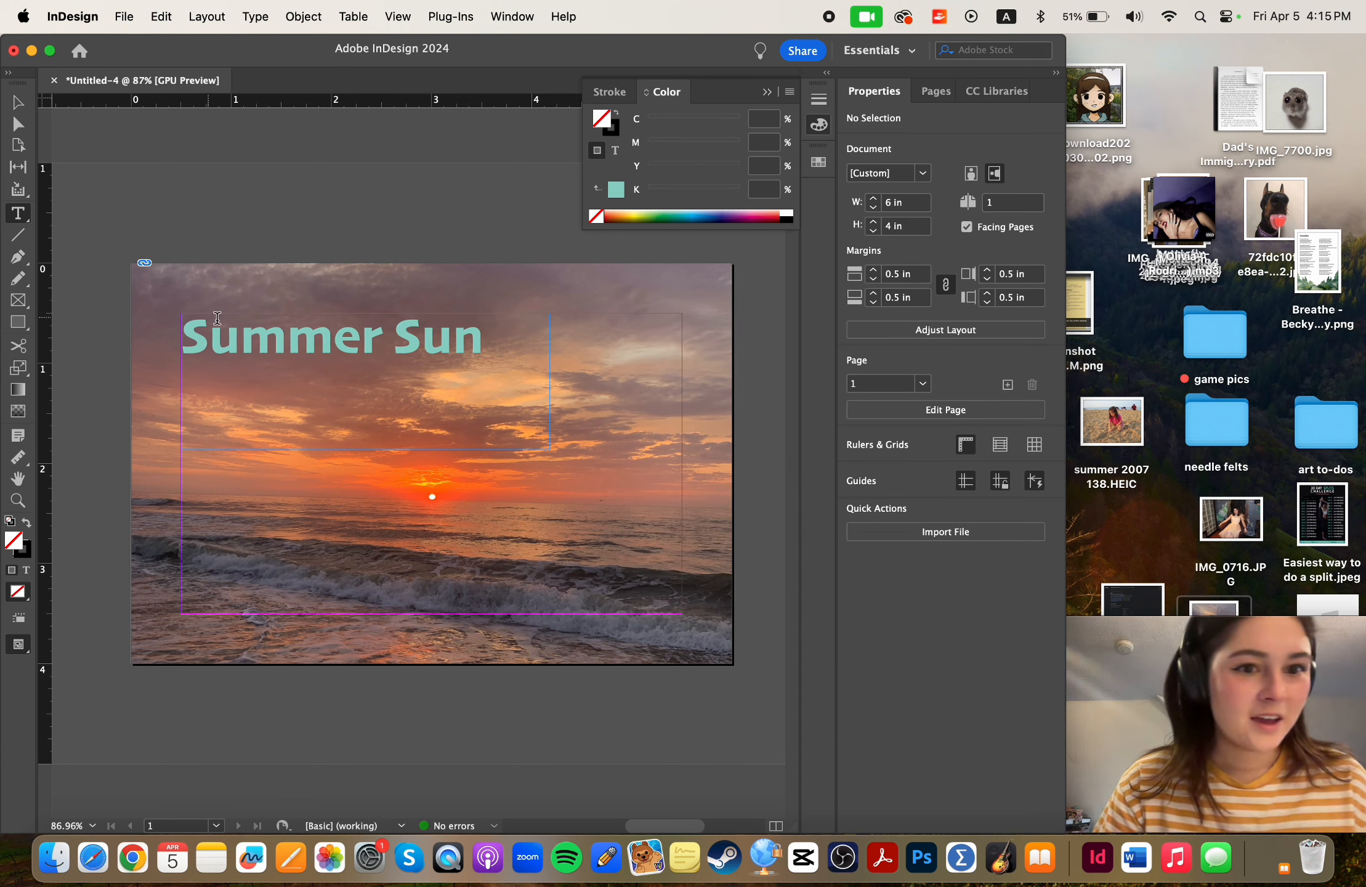
# - Lower the opacity of the "Summer Sun" text frame to 84% and deselect it
pyautogui.moveTo(183, 336); pyautogui.dragTo(485, 341)
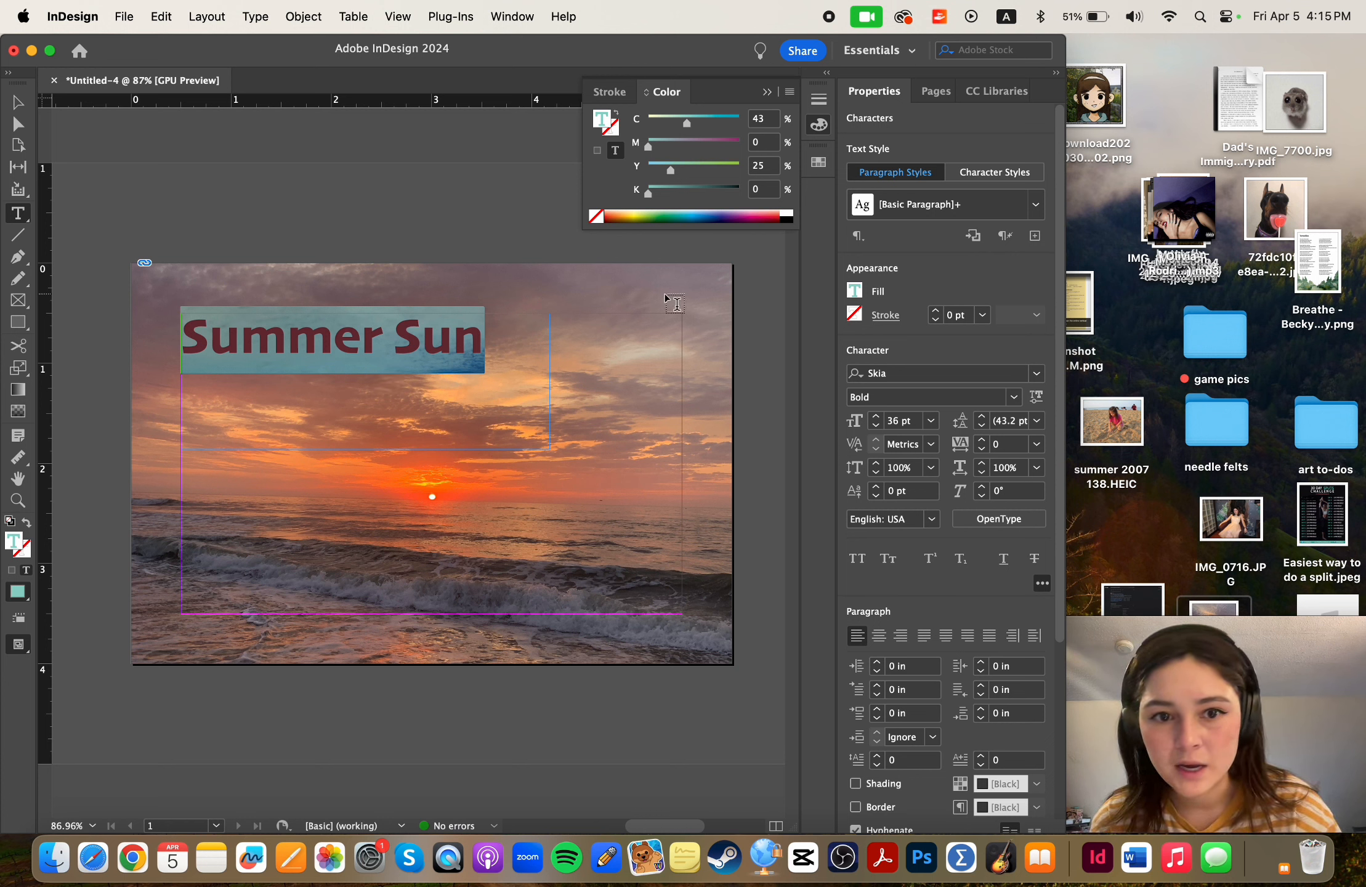
pyautogui.click(18, 122)
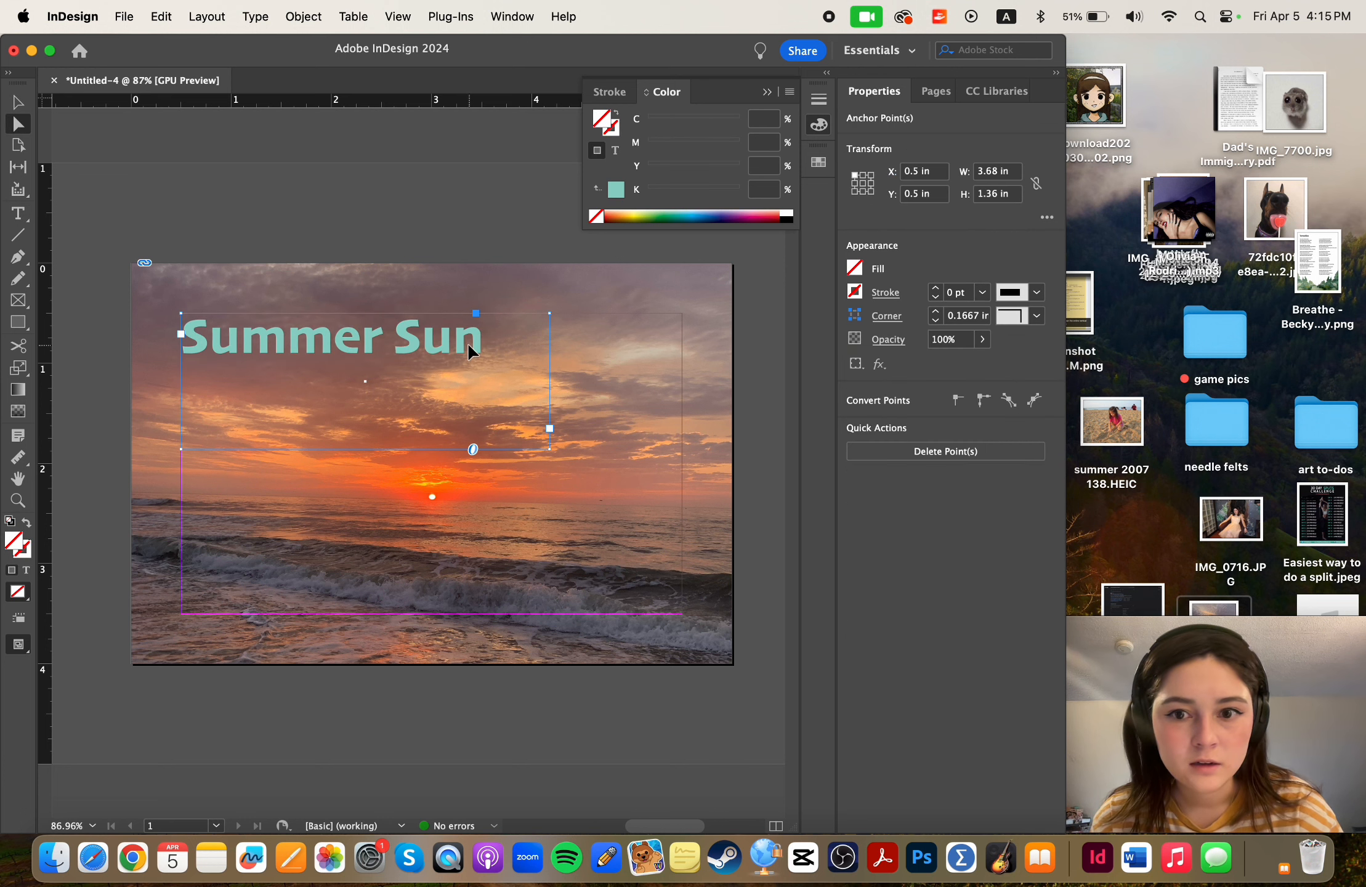
pyautogui.click(982, 340)
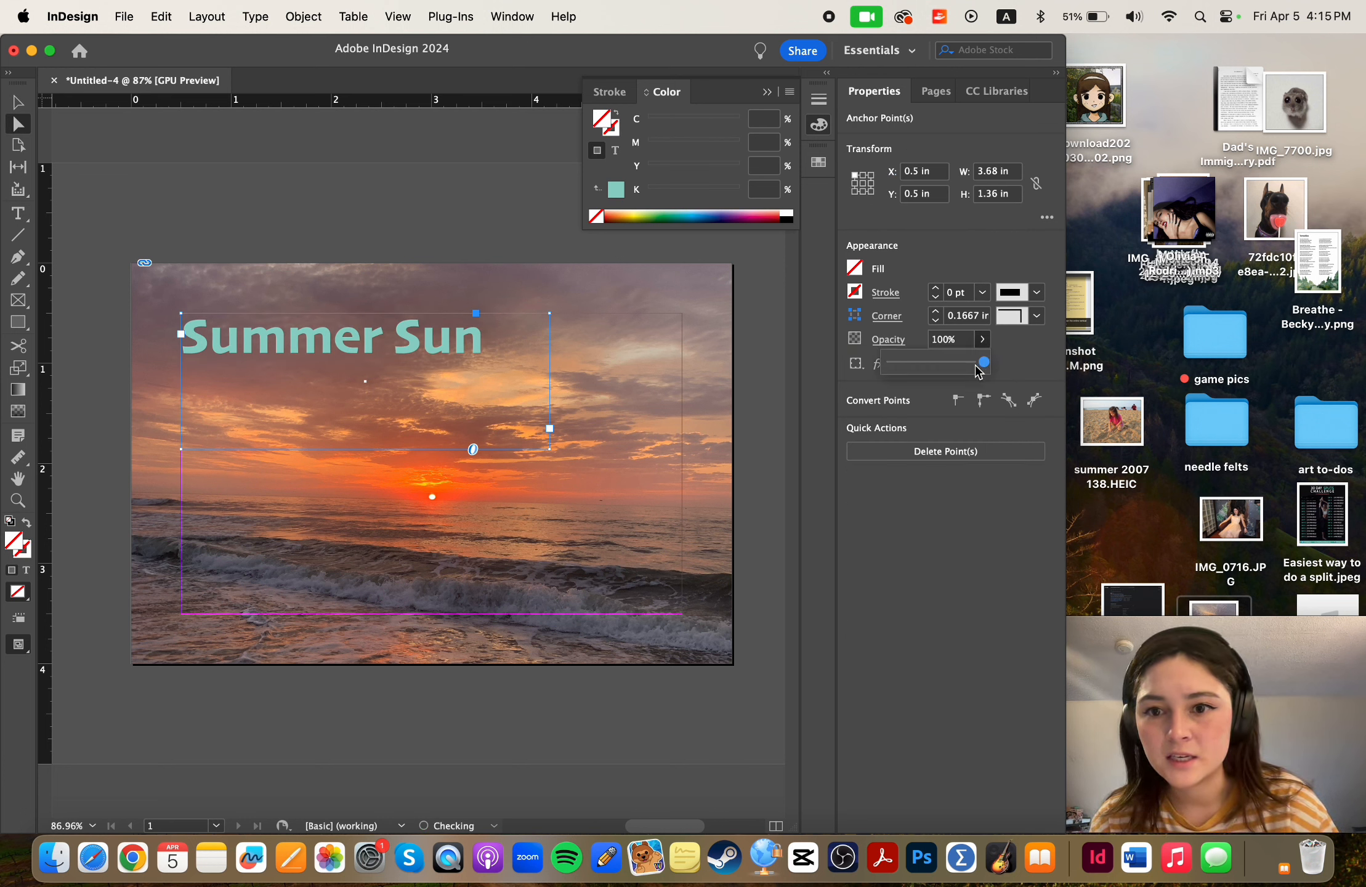
pyautogui.moveTo(983, 366); pyautogui.dragTo(972, 369)
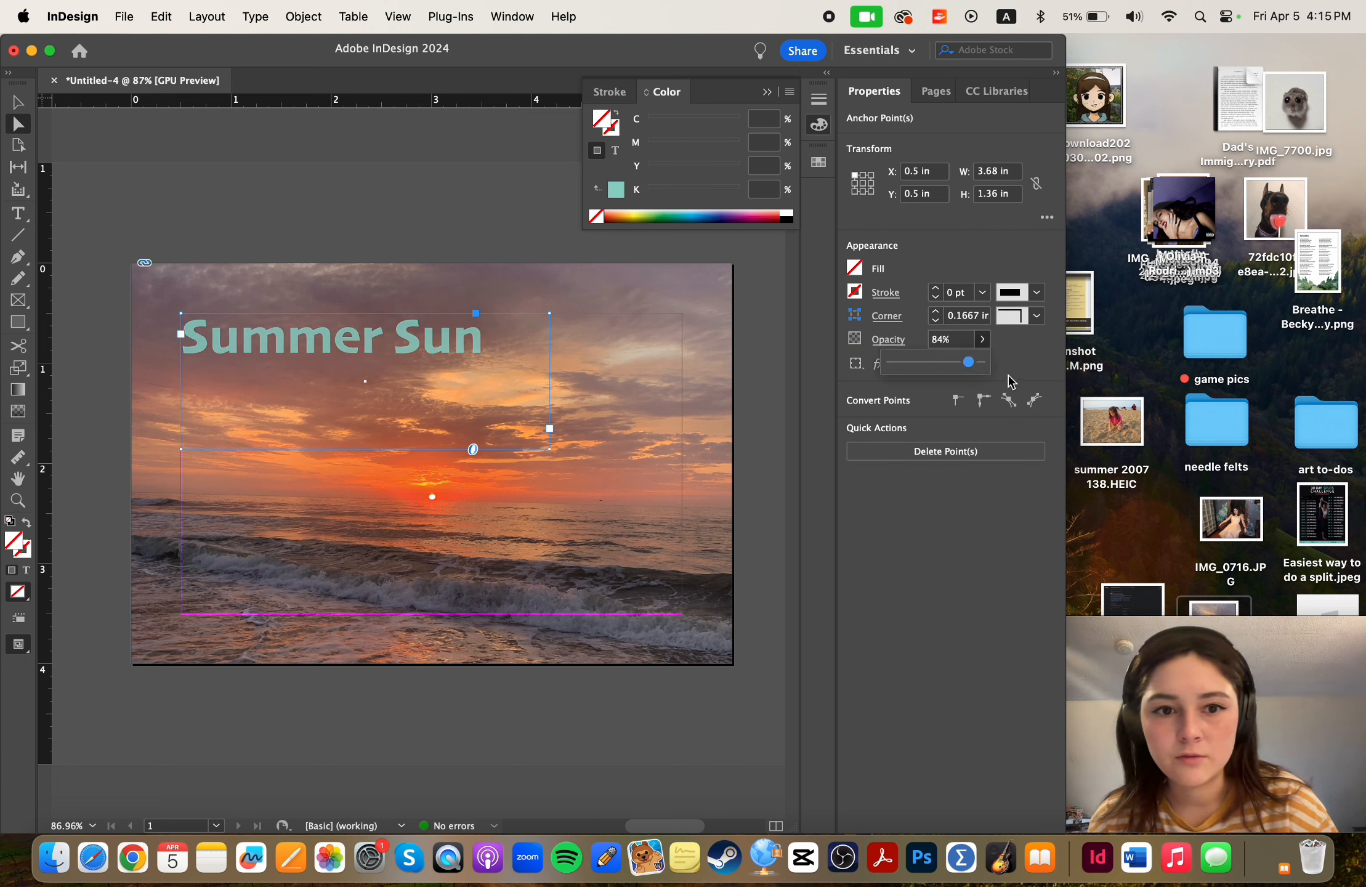
pyautogui.click(668, 350)
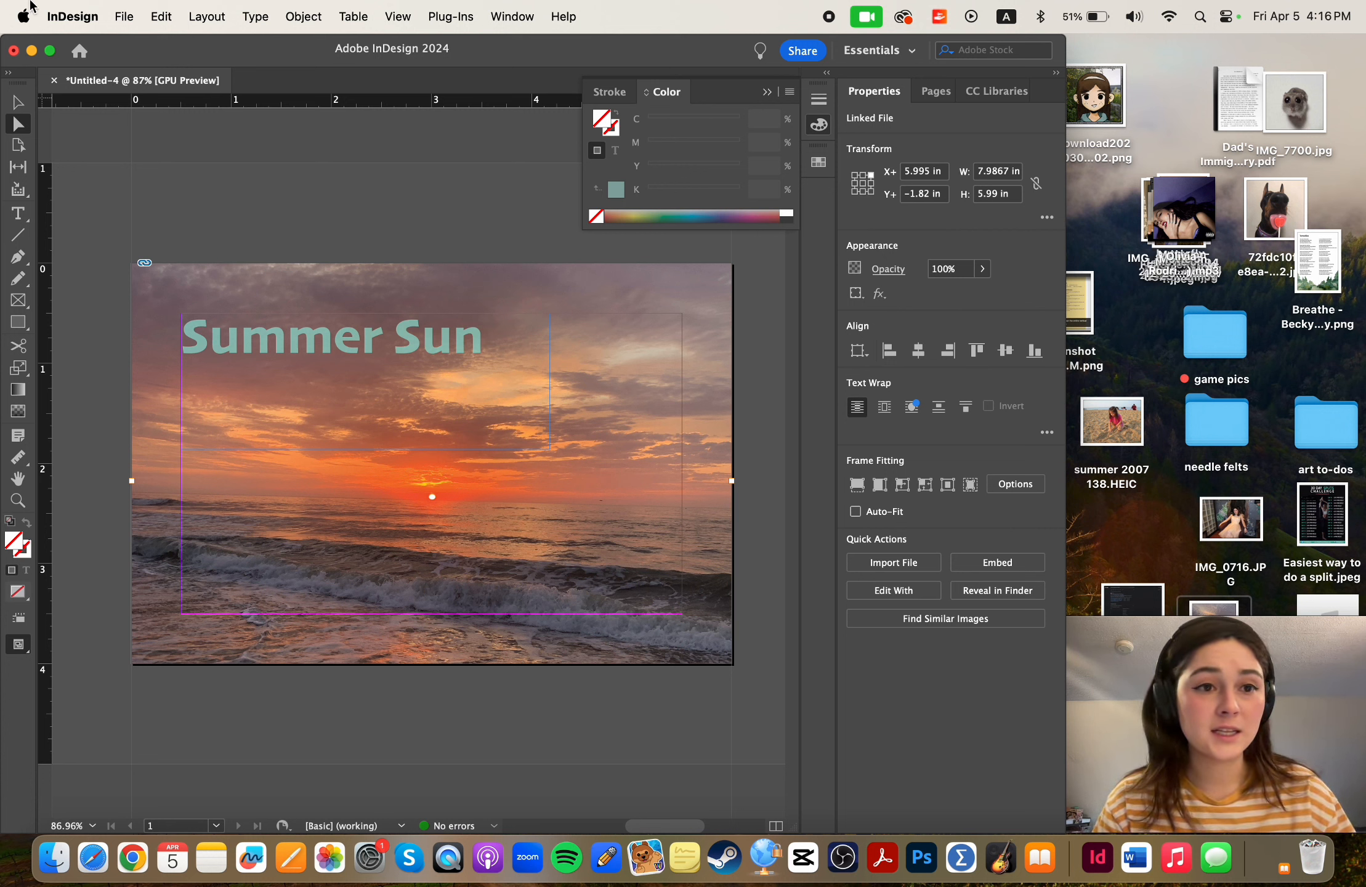
# - Divide the page into 3 columns within the existing margins, with the preview turned on
pyautogui.click(215, 18)
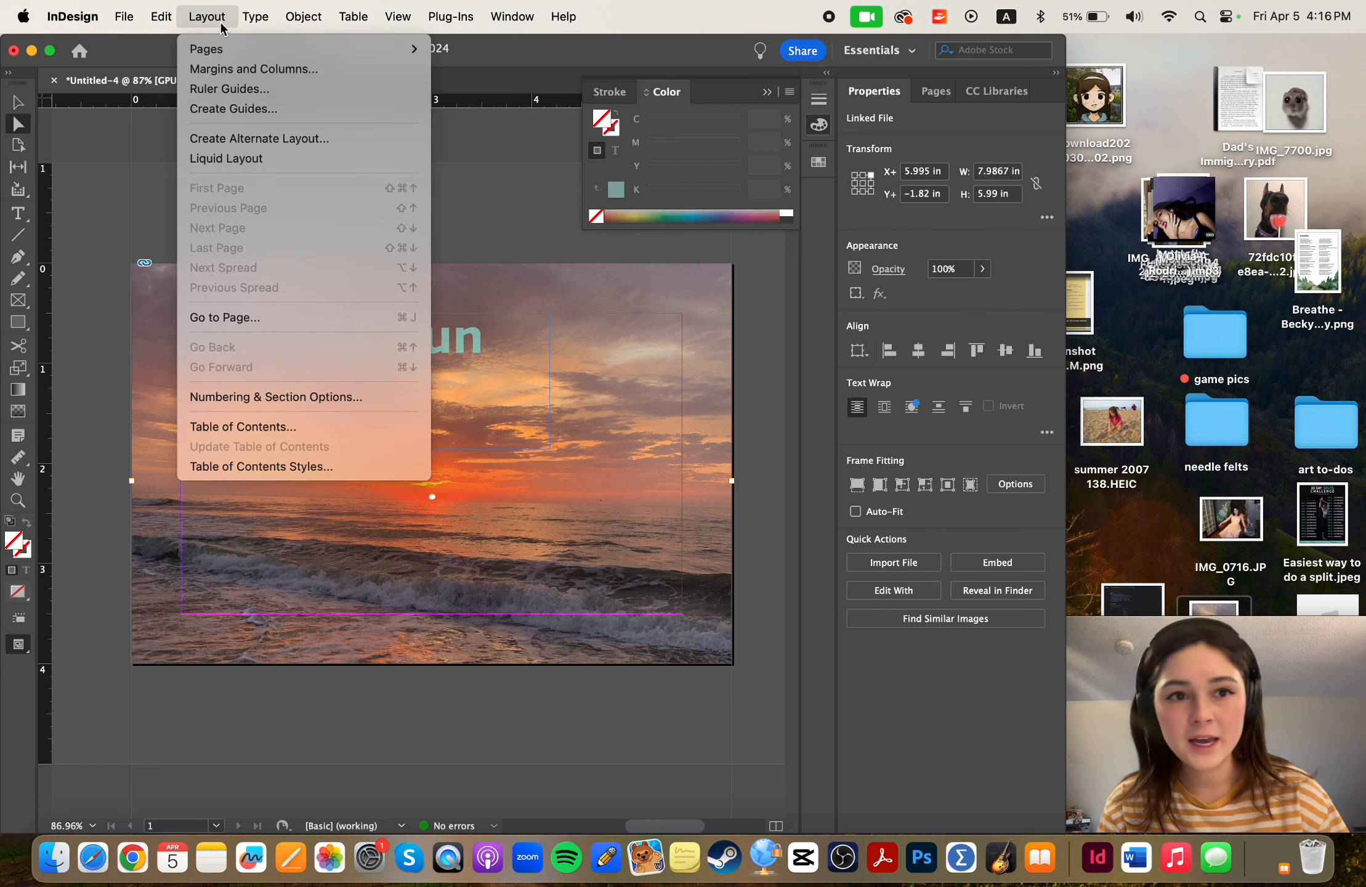
pyautogui.click(283, 66)
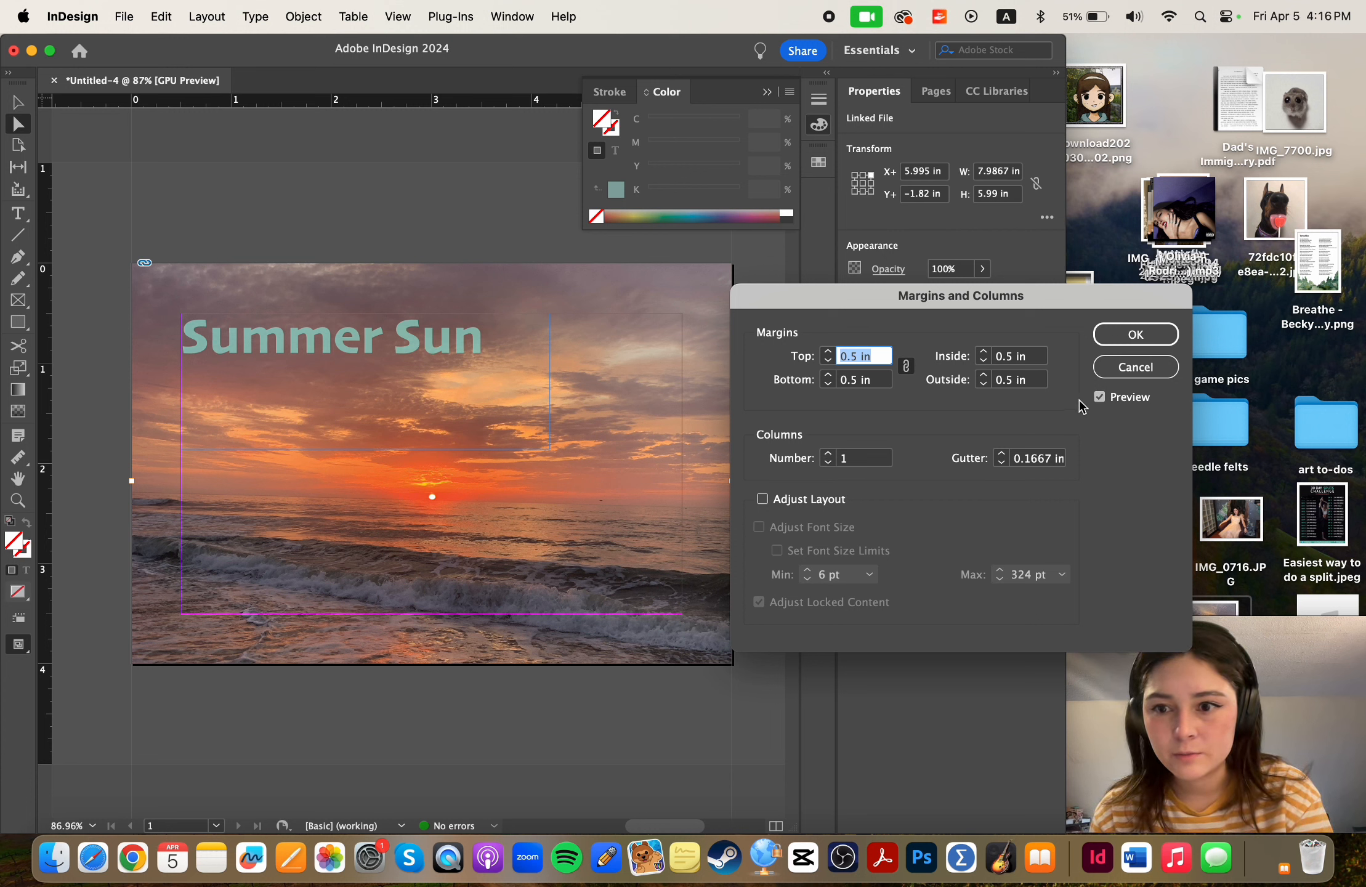
pyautogui.click(1100, 398)
pyautogui.click(829, 455)
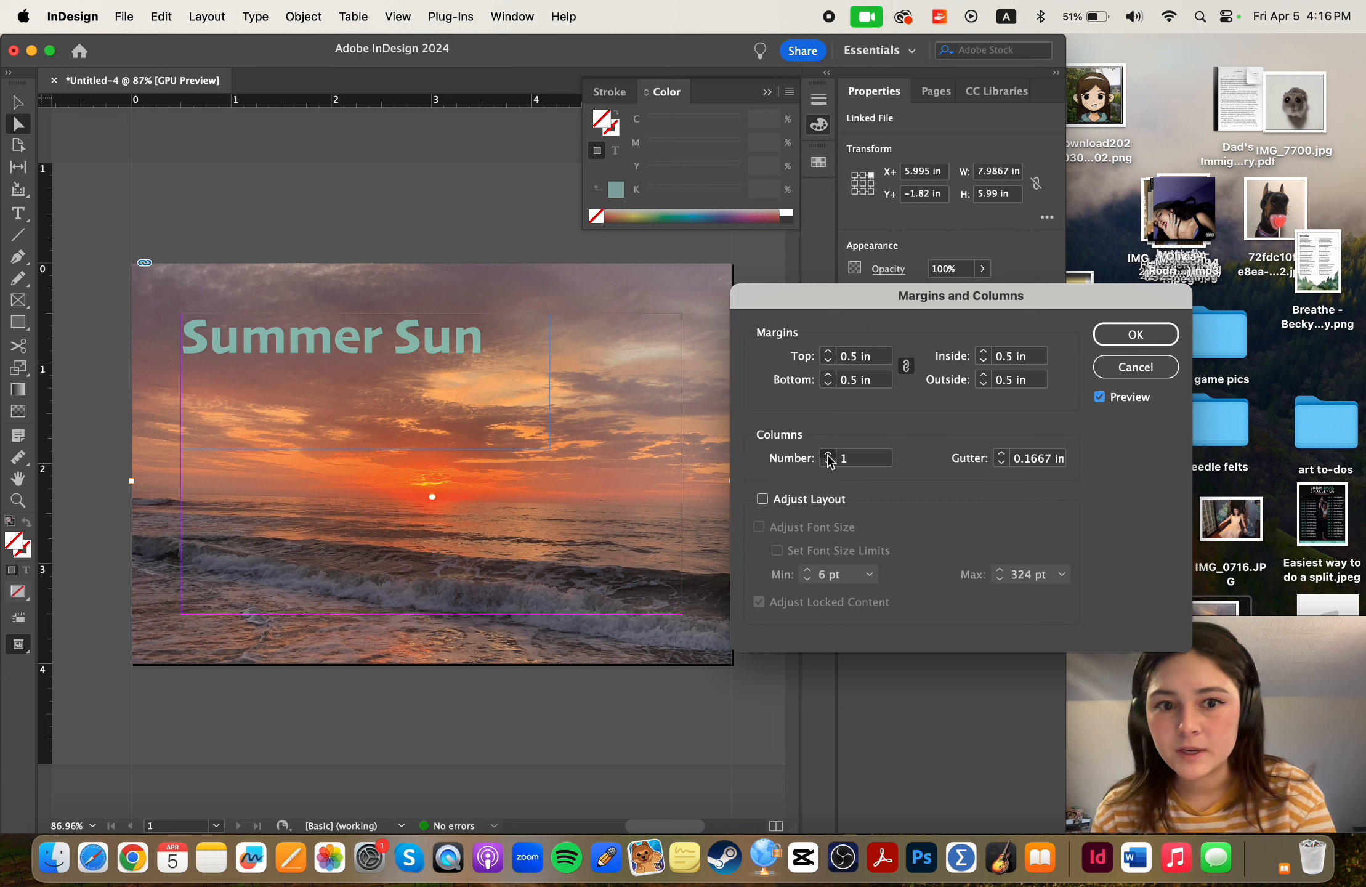
pyautogui.click(828, 456)
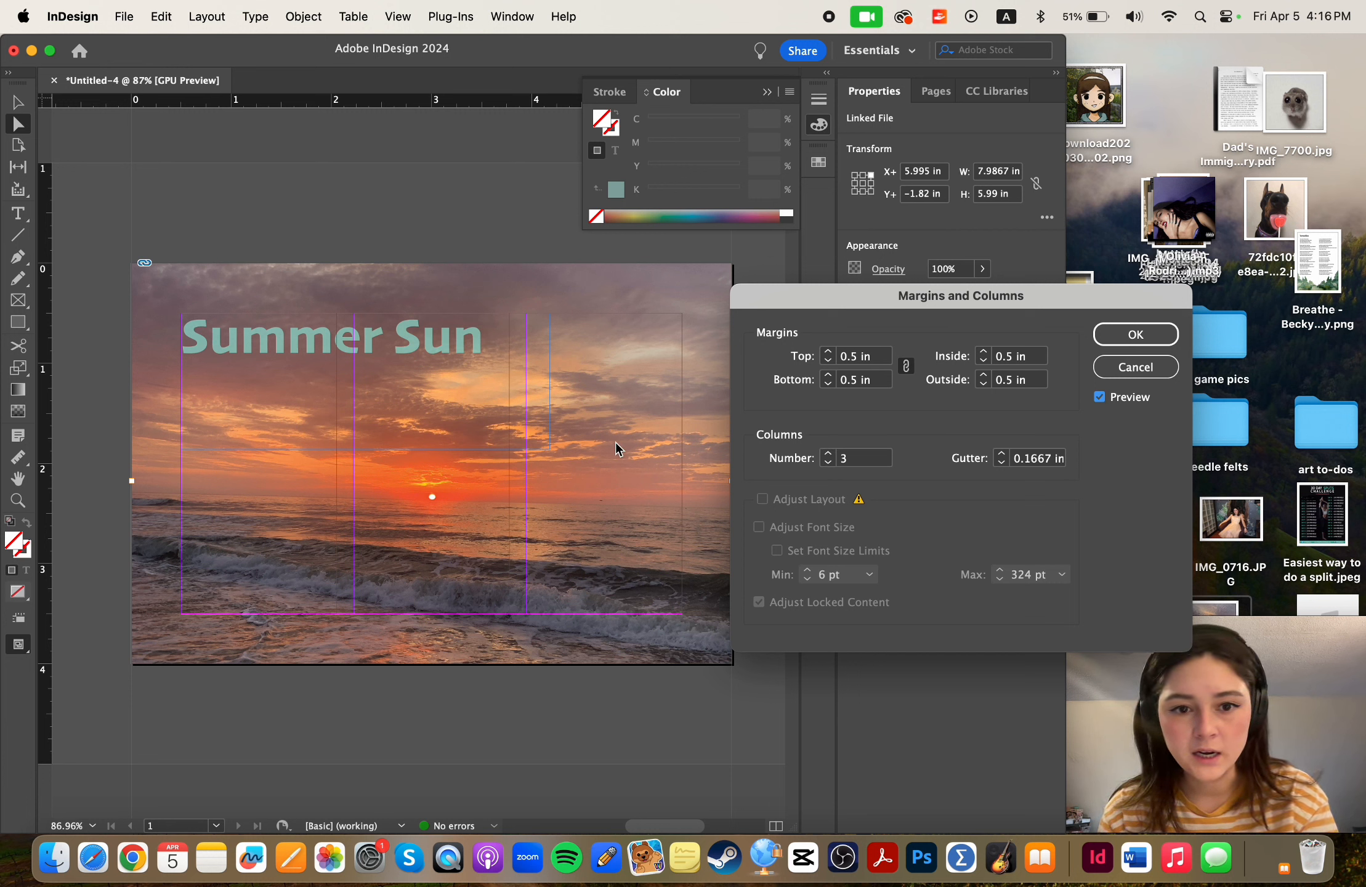
pyautogui.click(1157, 336)
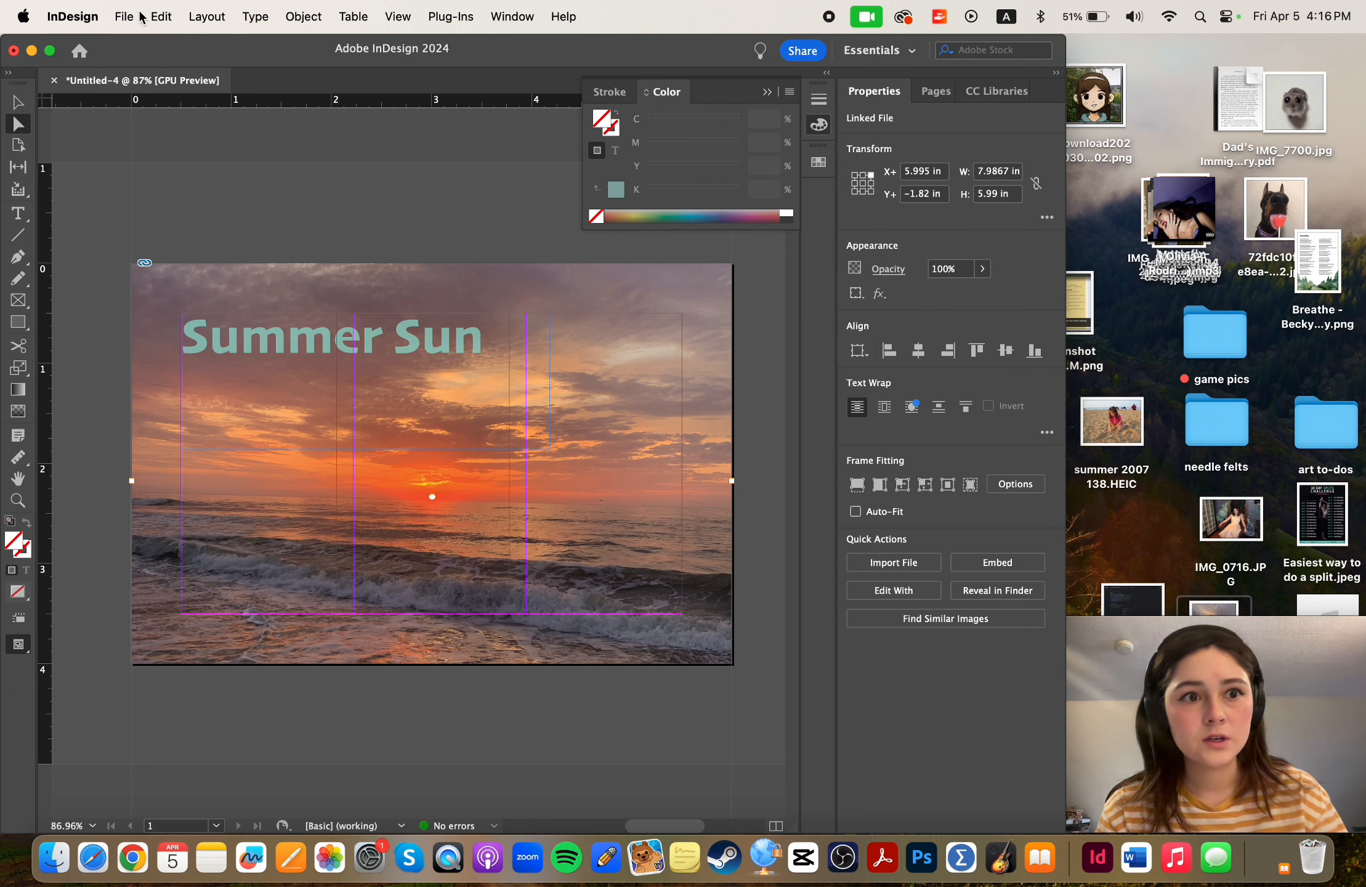
# - Create a text frame about 1.56 × 1.64 in low in the first column, containing placeholder text followed by "summer sun sun fun times woohoo"
pyautogui.click(18, 213)
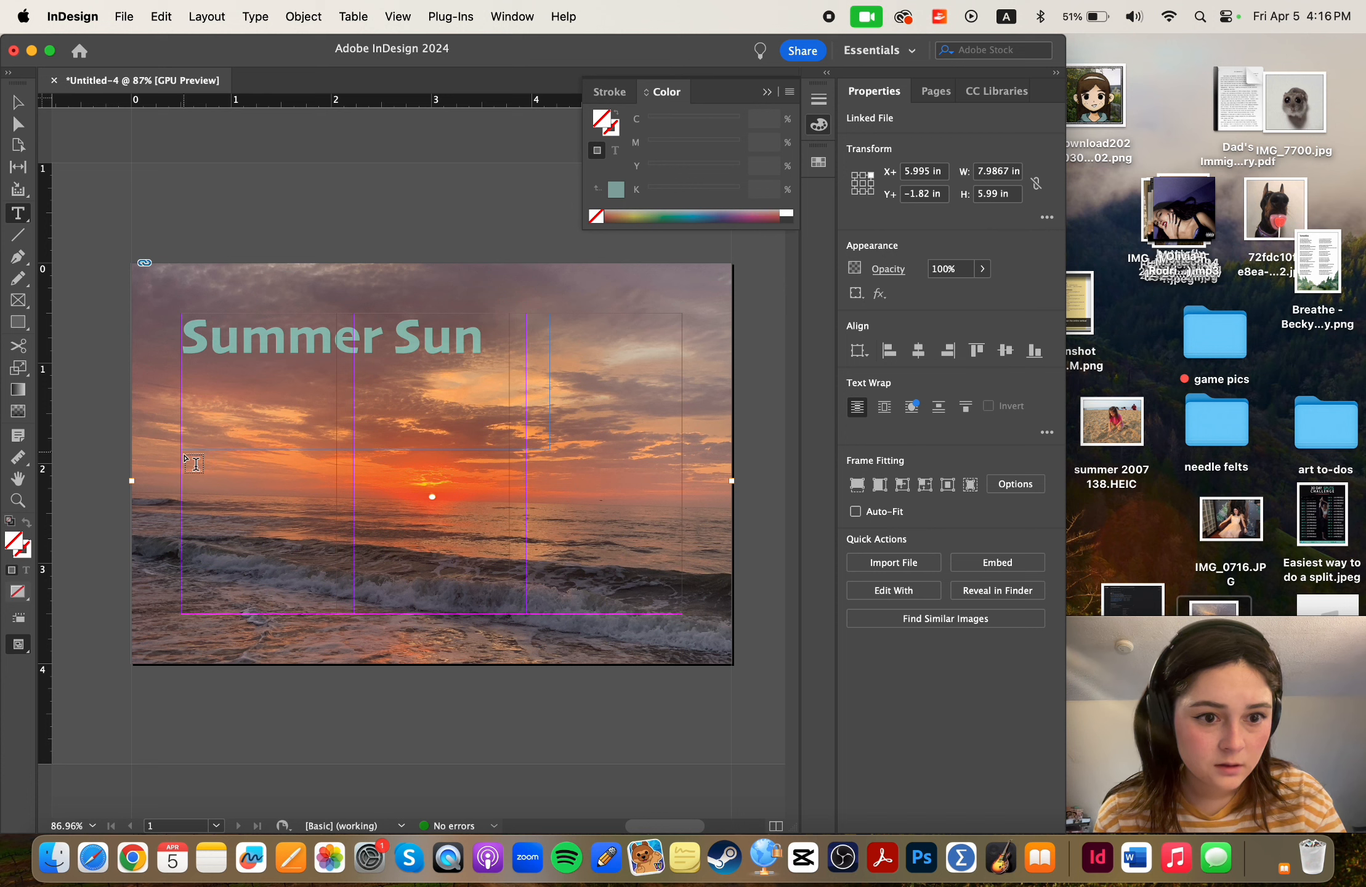
pyautogui.moveTo(185, 457); pyautogui.dragTo(336, 612)
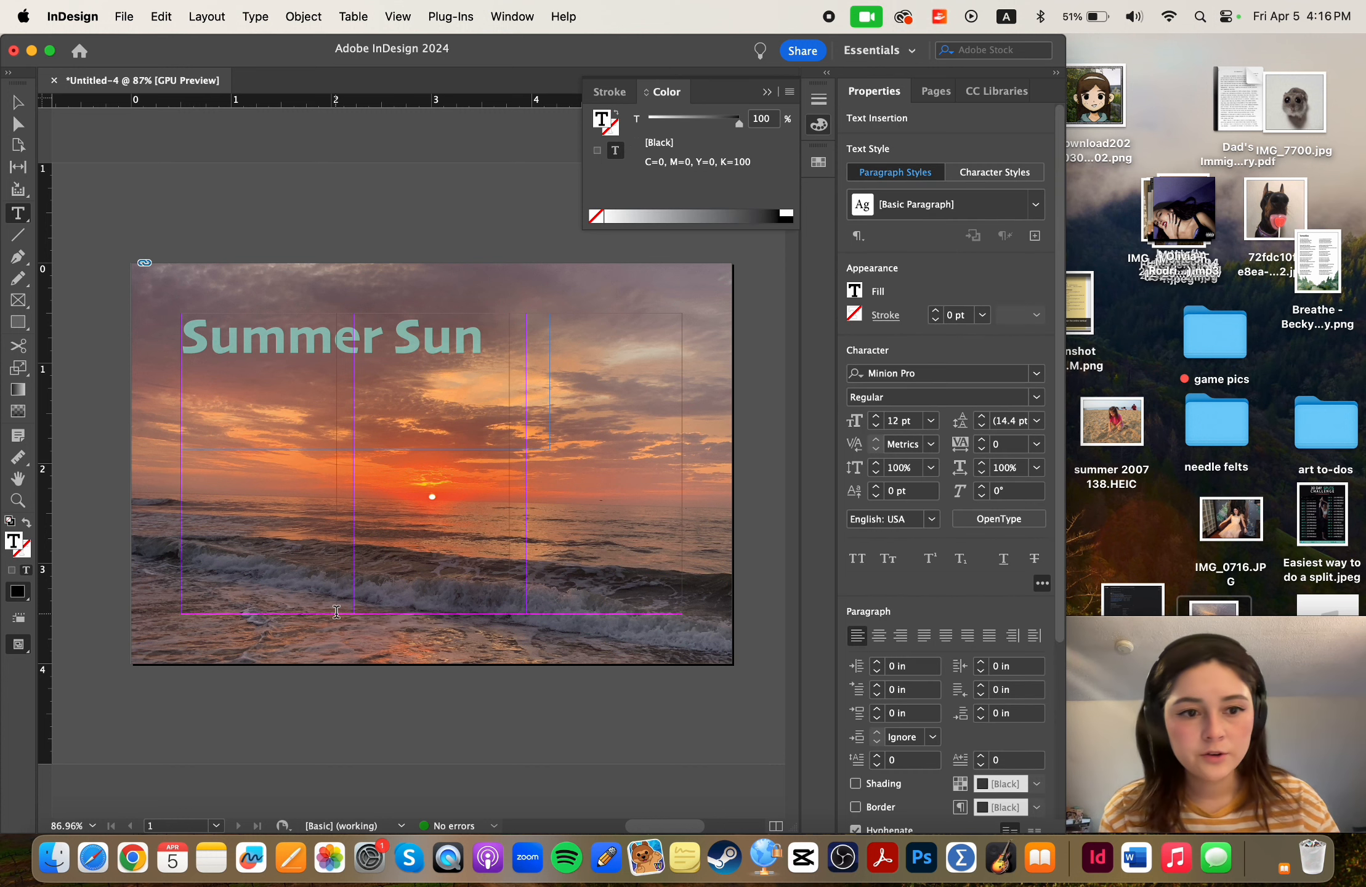
pyautogui.scroll(-5, 959, 635)
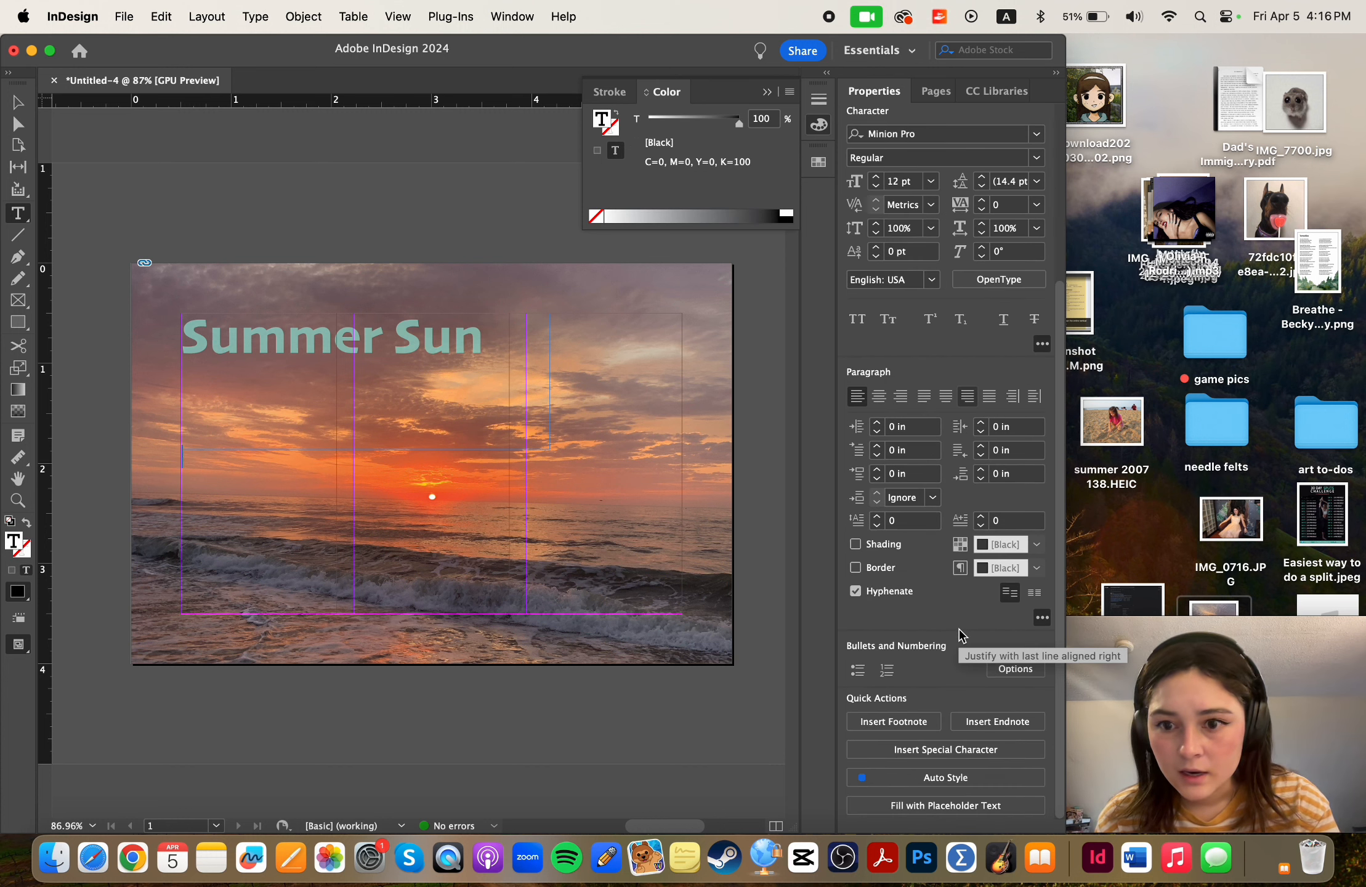
pyautogui.click(1009, 810)
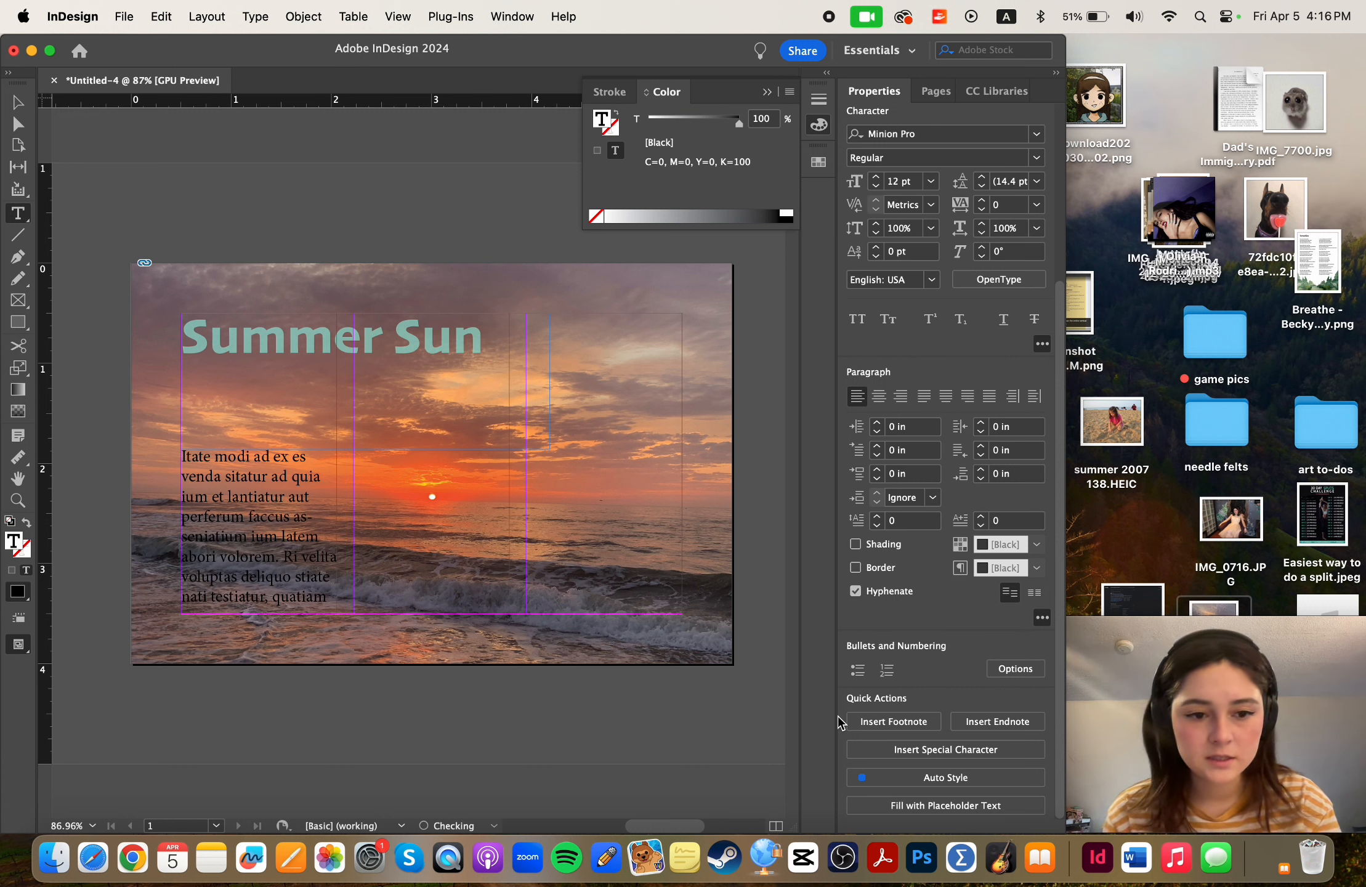
pyautogui.press('Return')
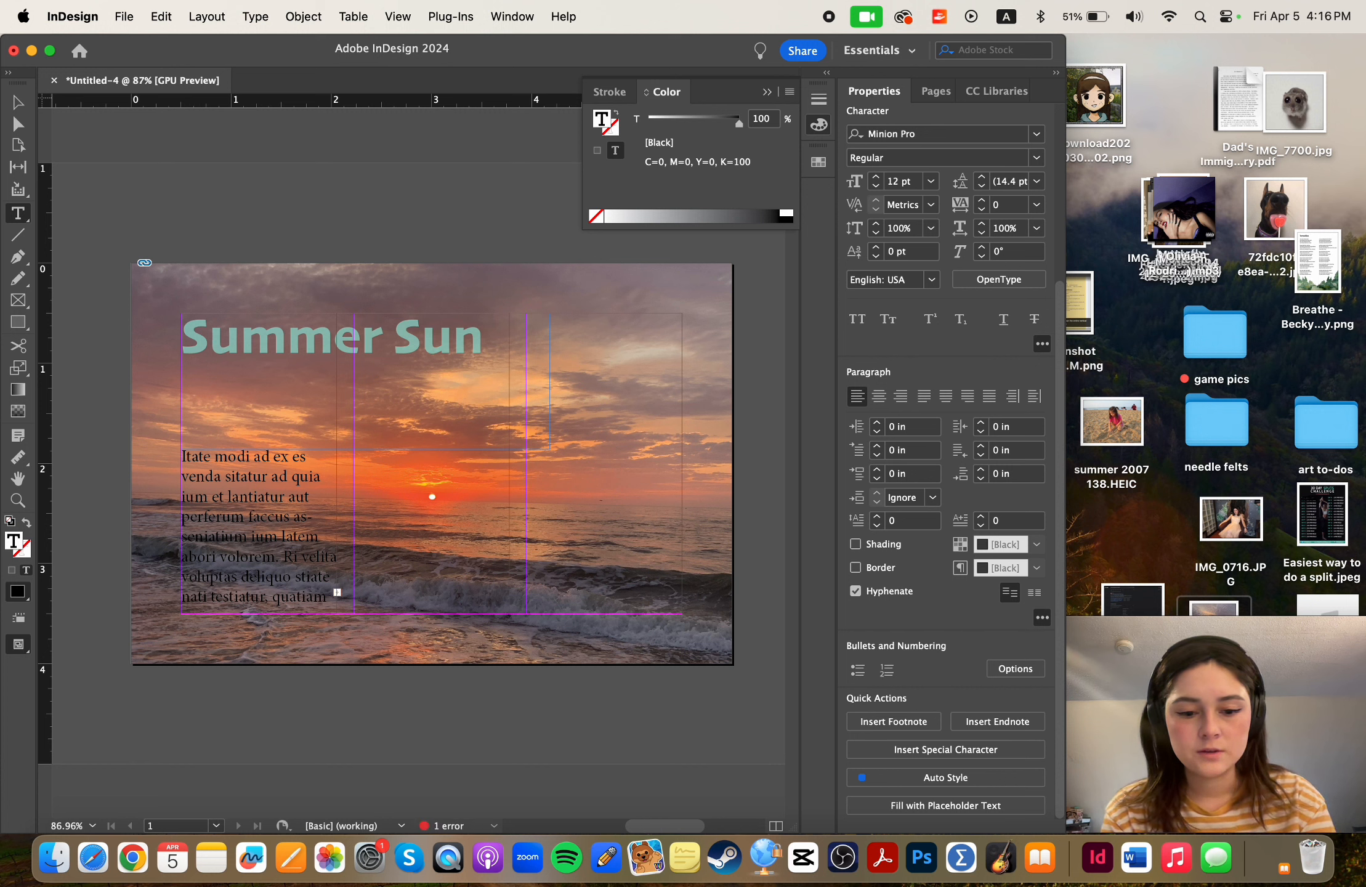
pyautogui.press('Return')
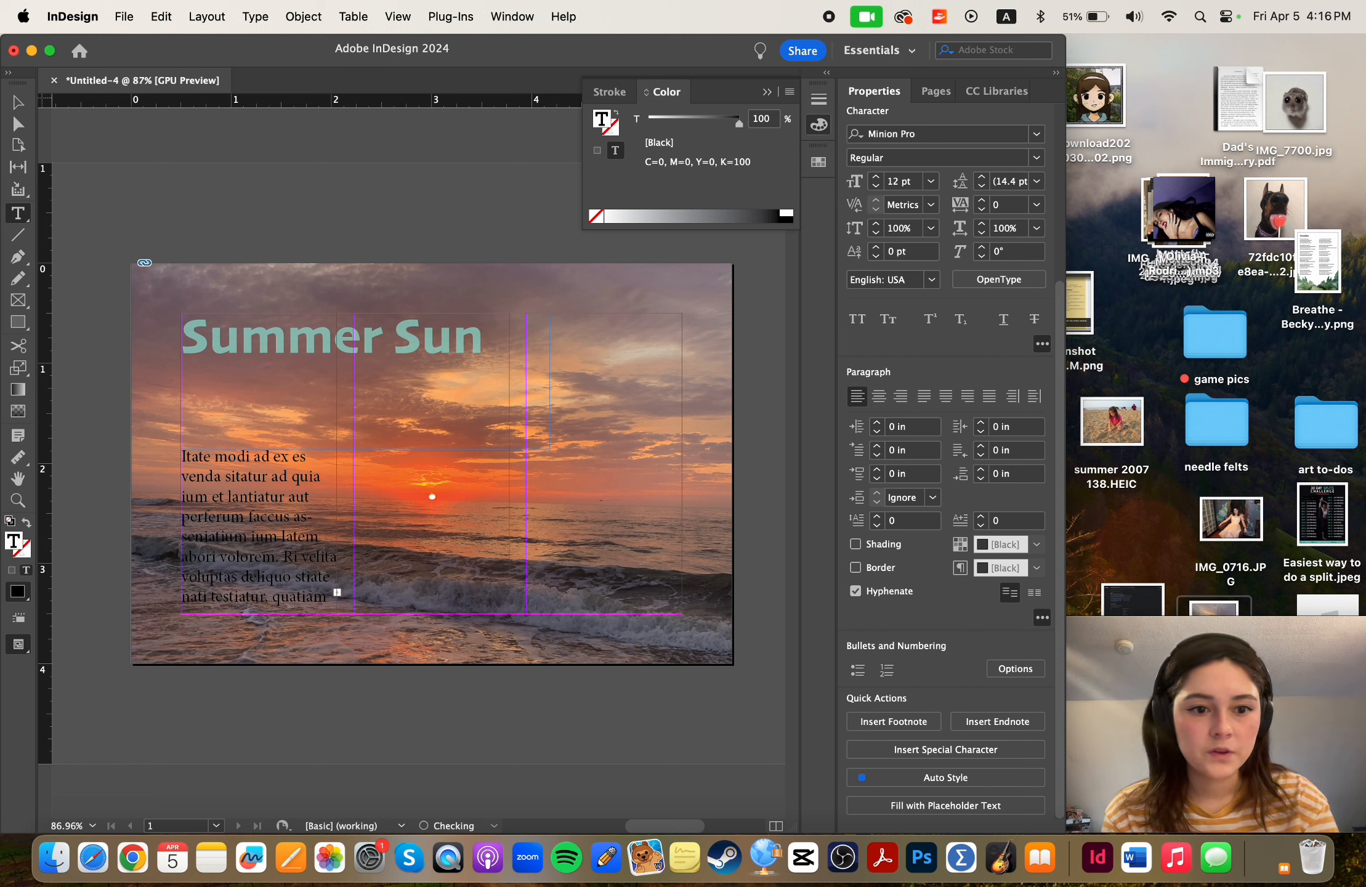
# - Thread the overset body text into a new frame about 1.56 × 1.64 in, alongside the first in the second column
pyautogui.scroll(6, 310, 599)
pyautogui.scroll(-6, 311, 599)
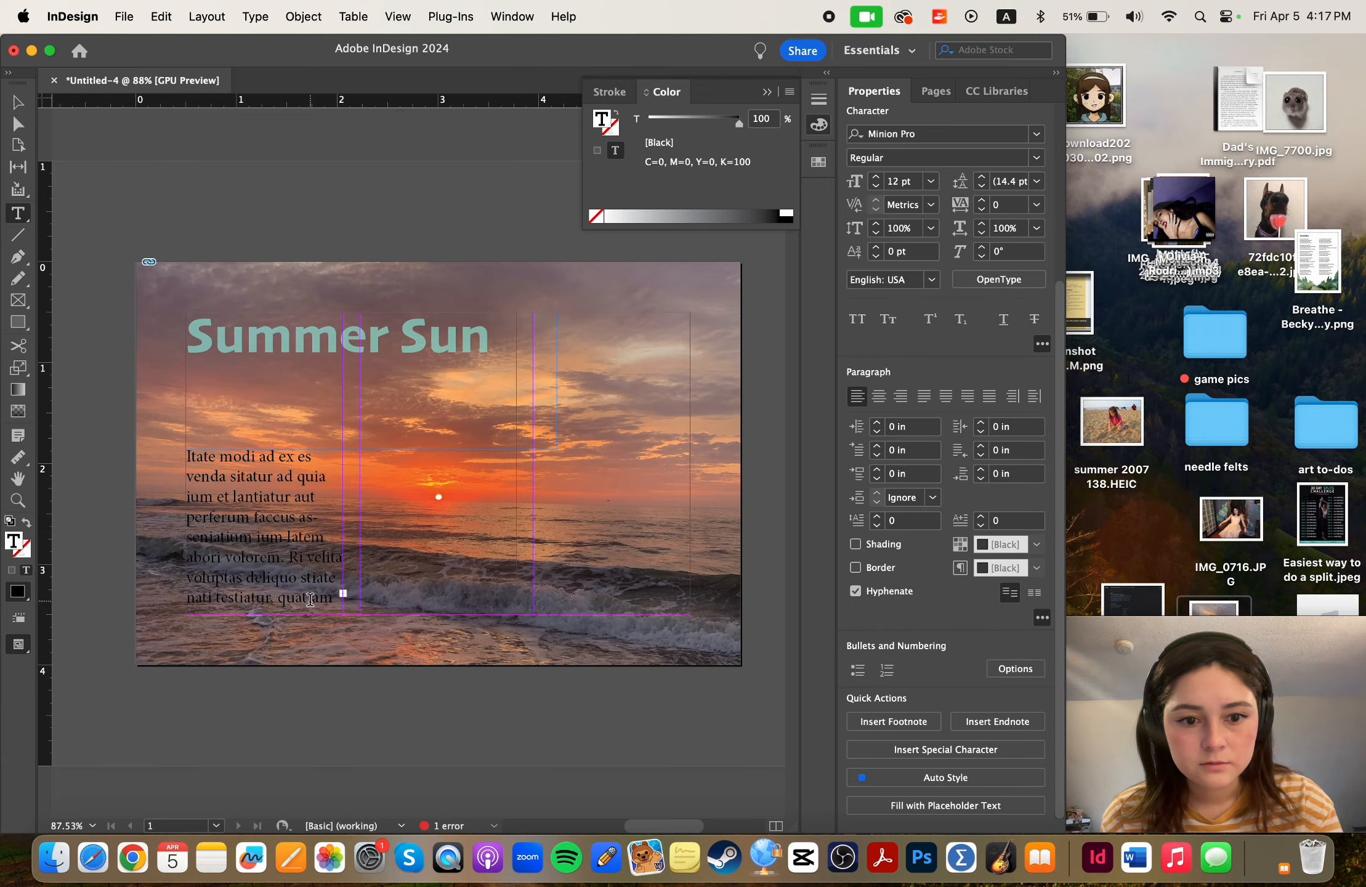
pyautogui.scroll(2, 324, 588)
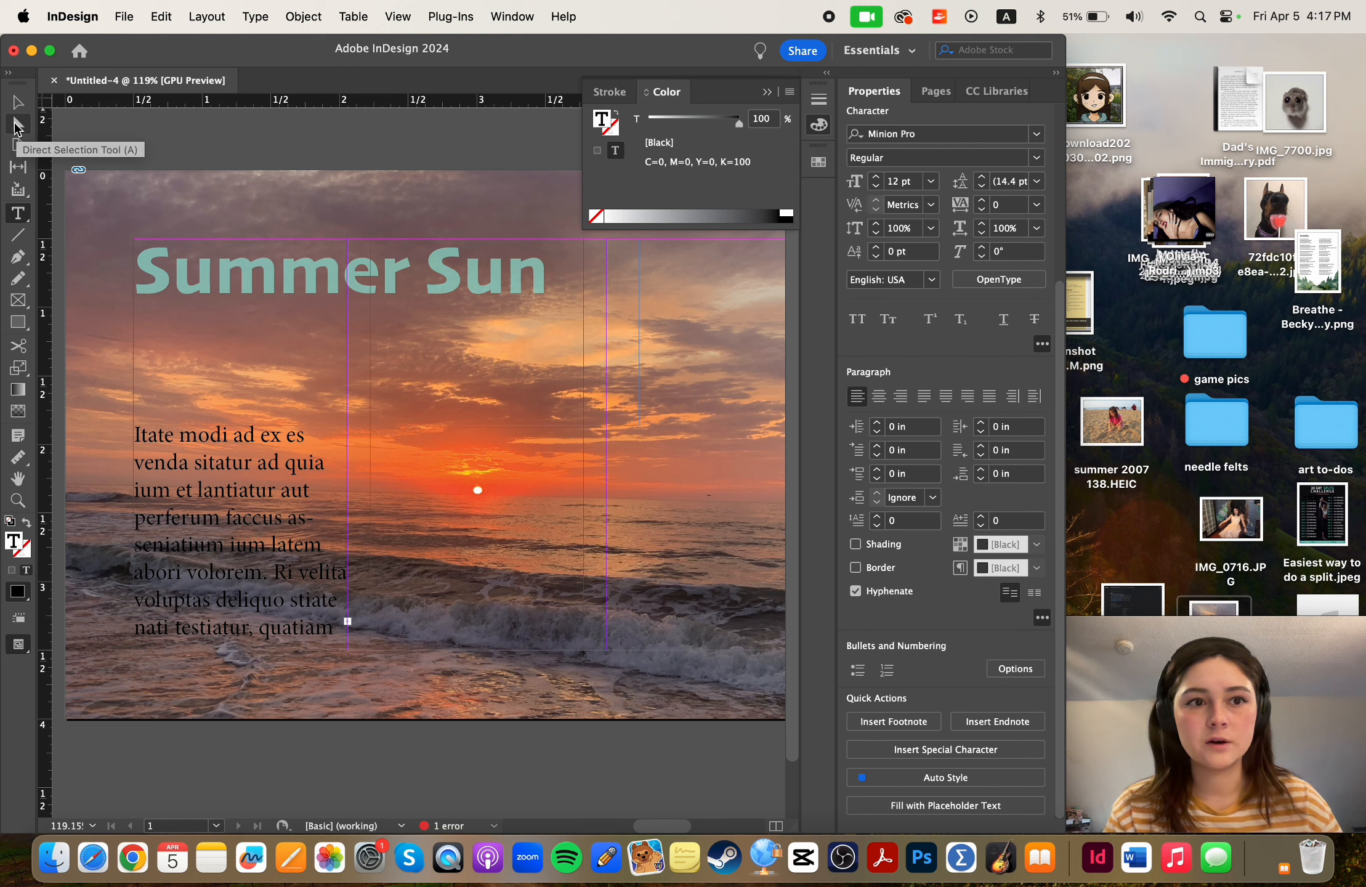
pyautogui.click(25, 127)
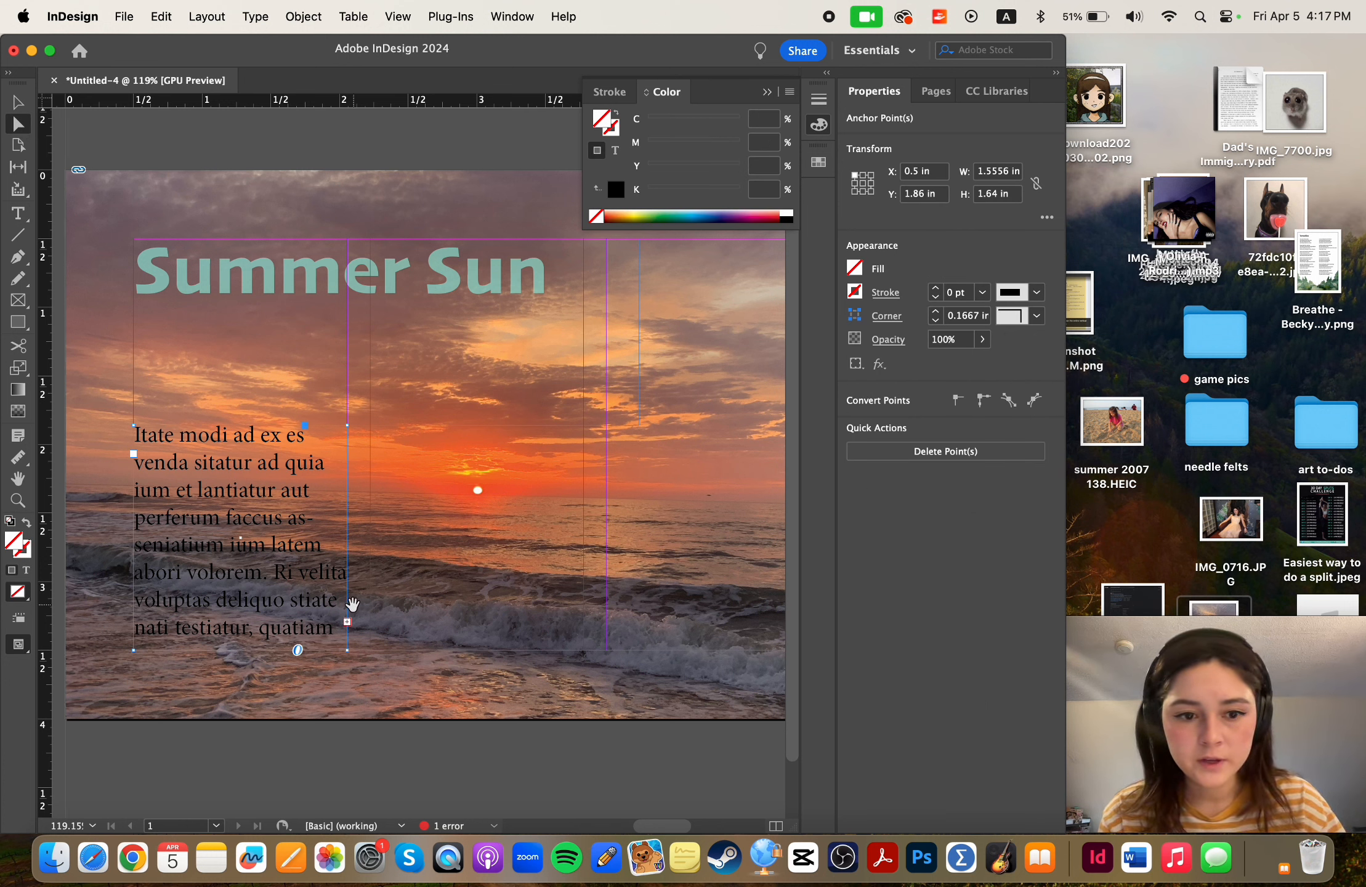
pyautogui.click(347, 622)
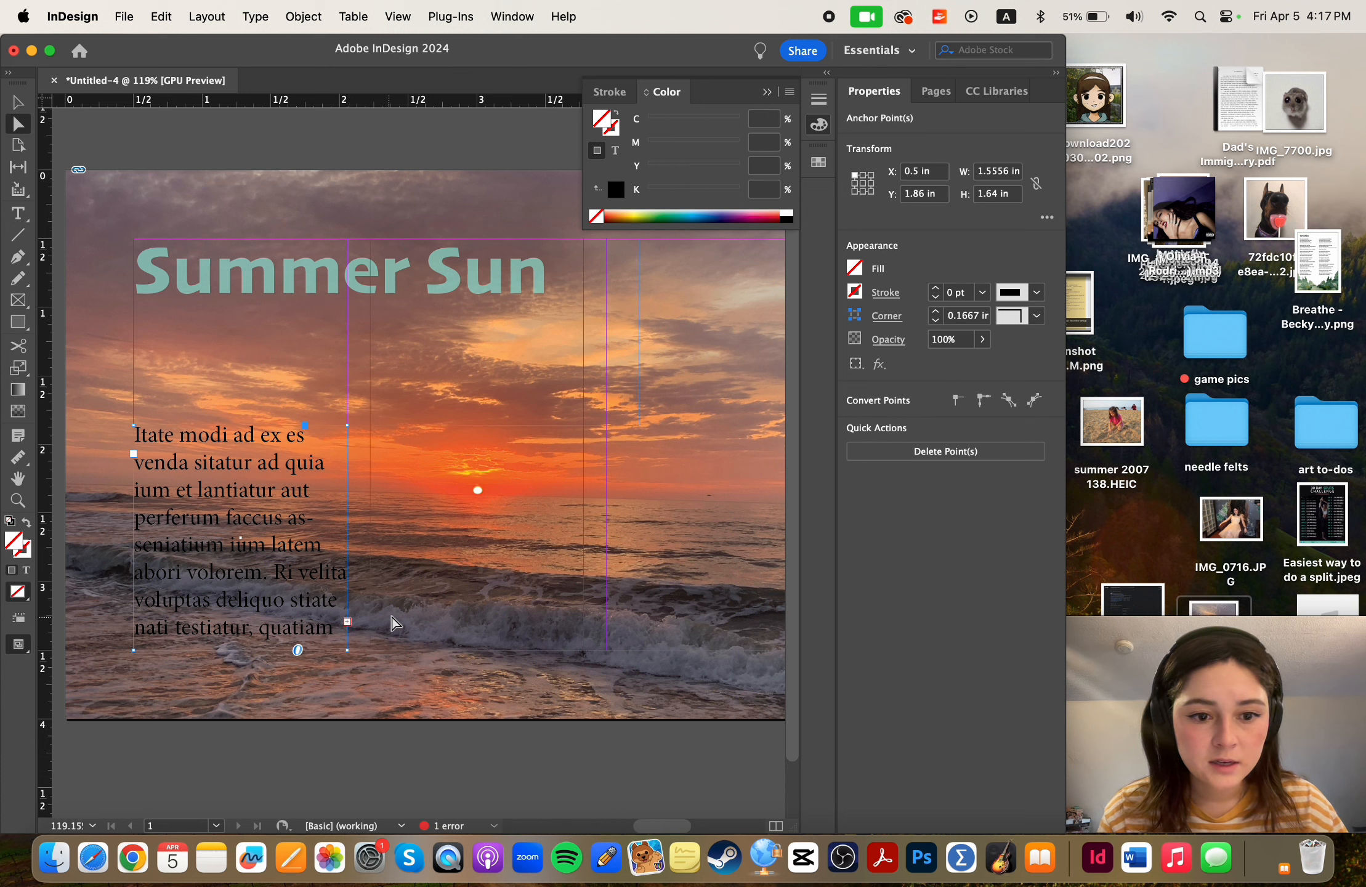
pyautogui.click(397, 524)
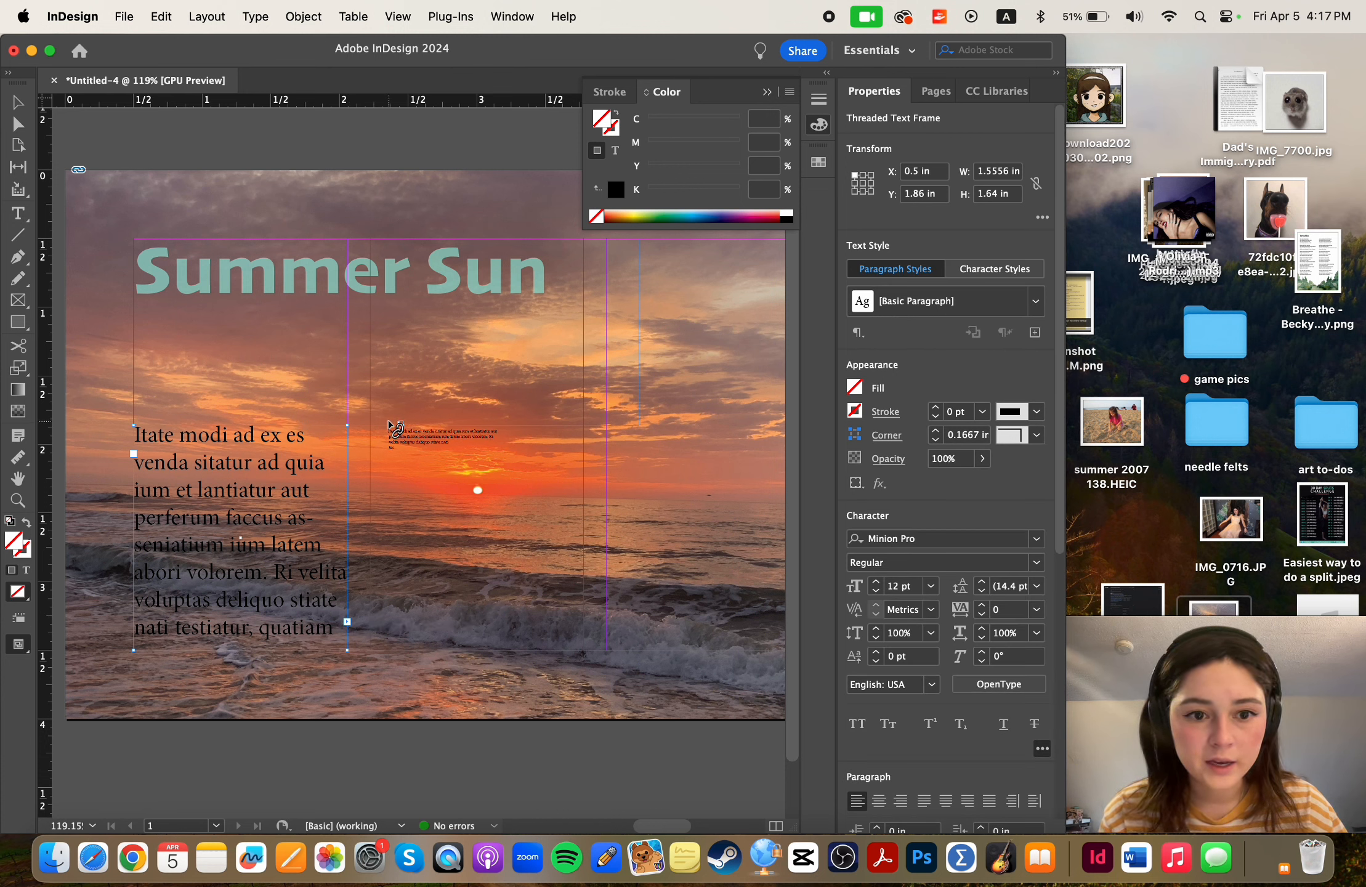
pyautogui.moveTo(372, 426); pyautogui.dragTo(586, 649)
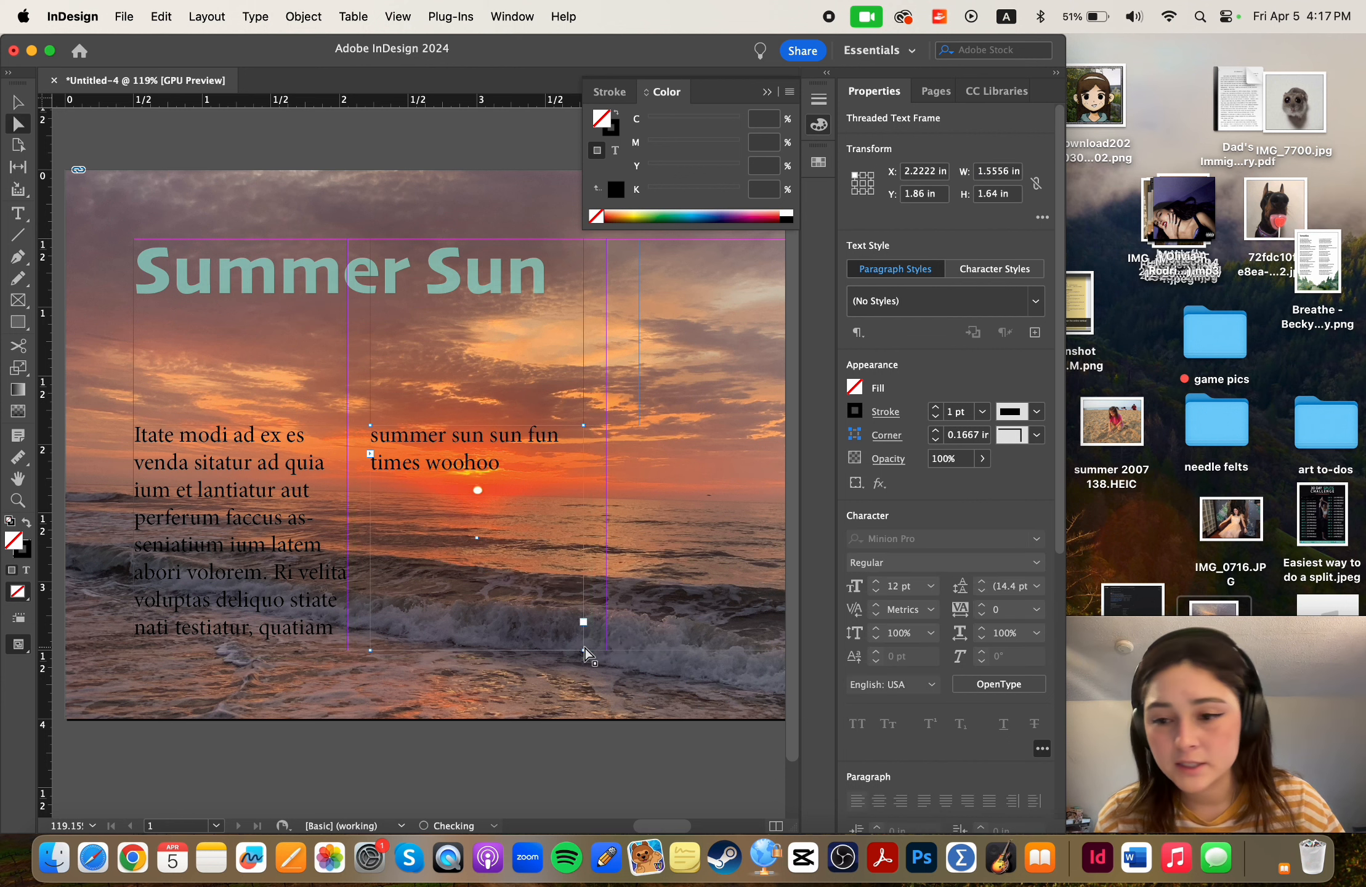
pyautogui.press('a')
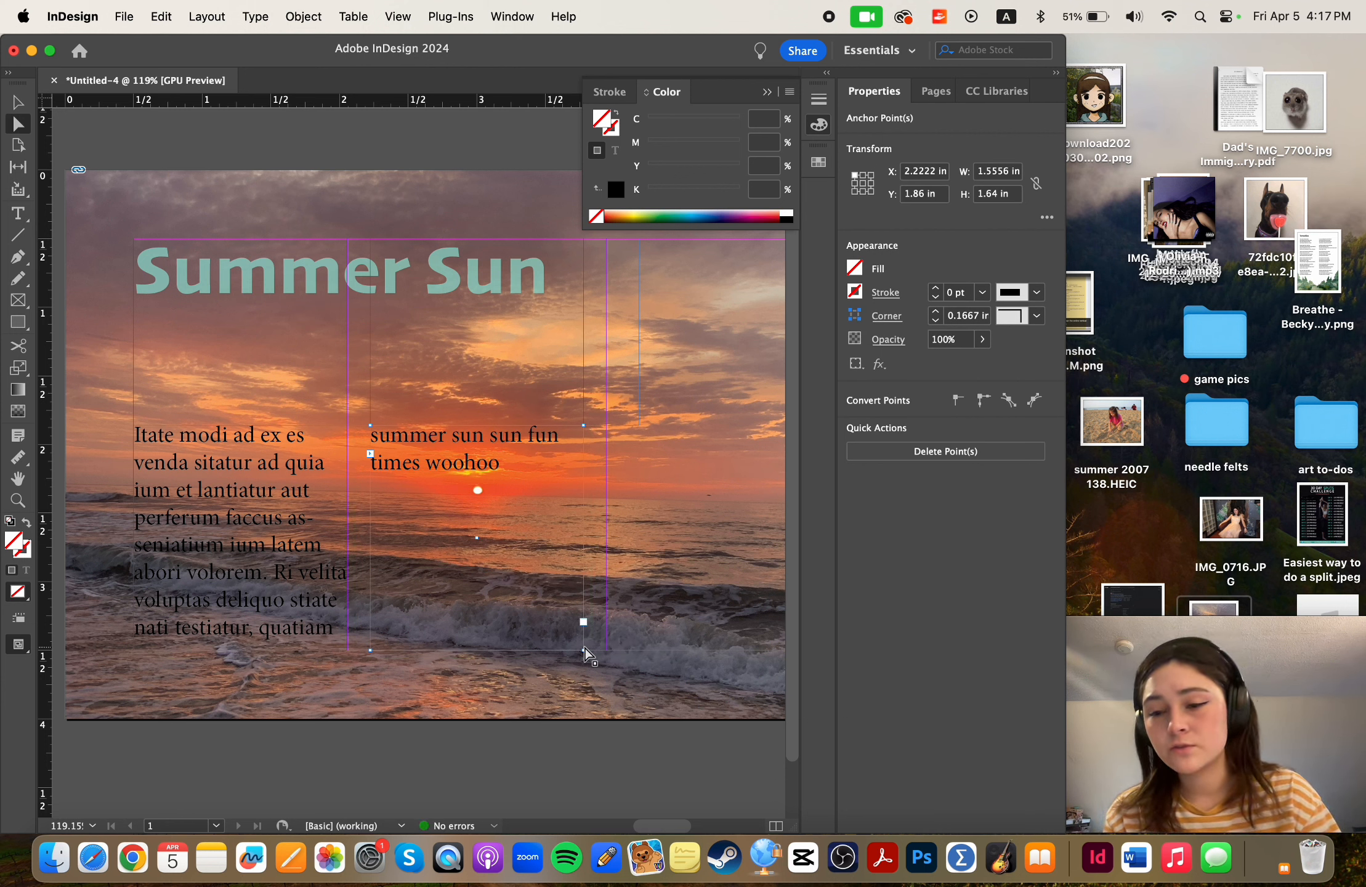
# - Select all the body text across the two threaded frames and set its font size to 14 pt
pyautogui.click(21, 104)
pyautogui.tripleClick(306, 557)
pyautogui.press('cmd+a')
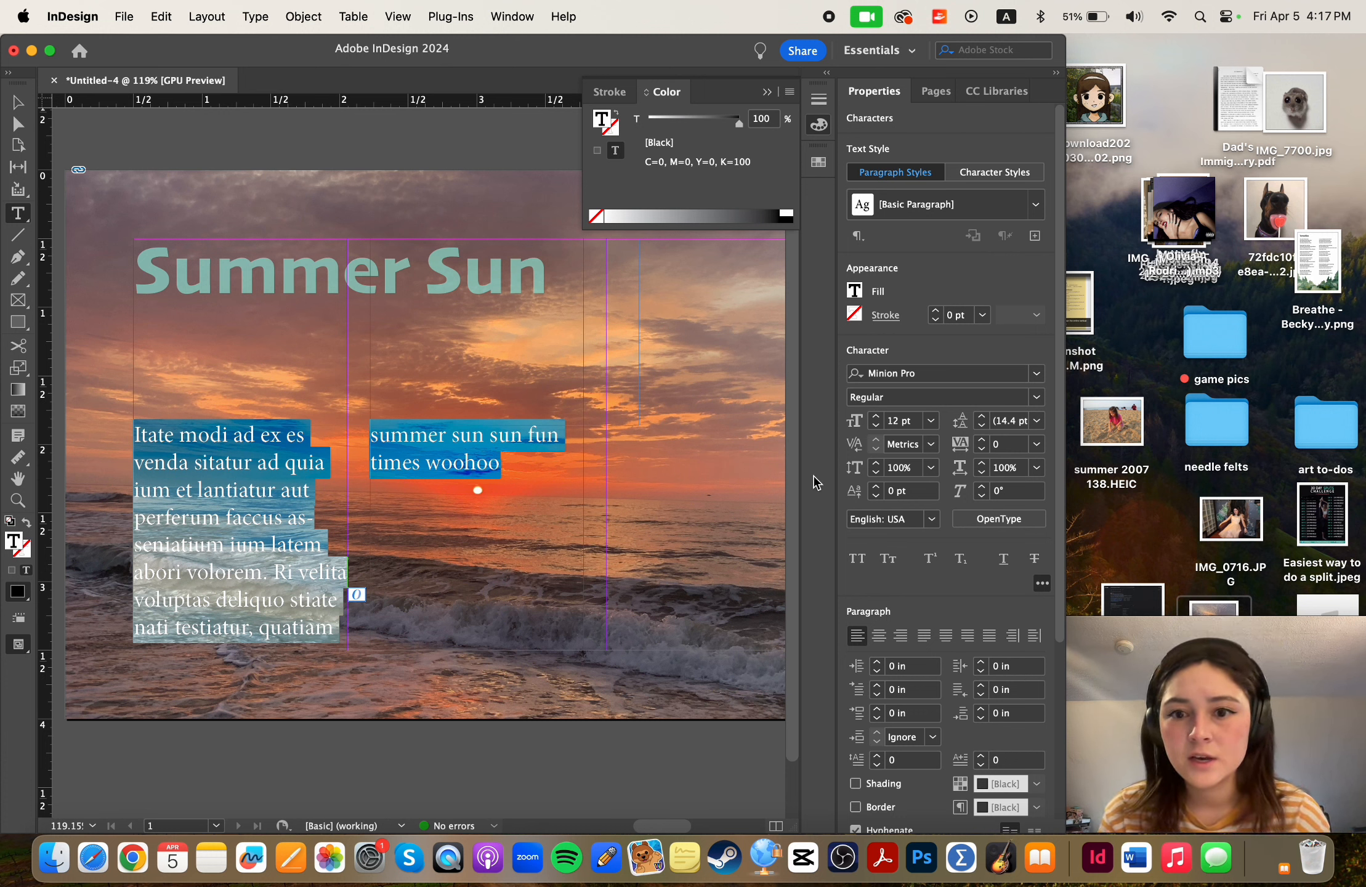
pyautogui.click(878, 425)
pyautogui.click(877, 418)
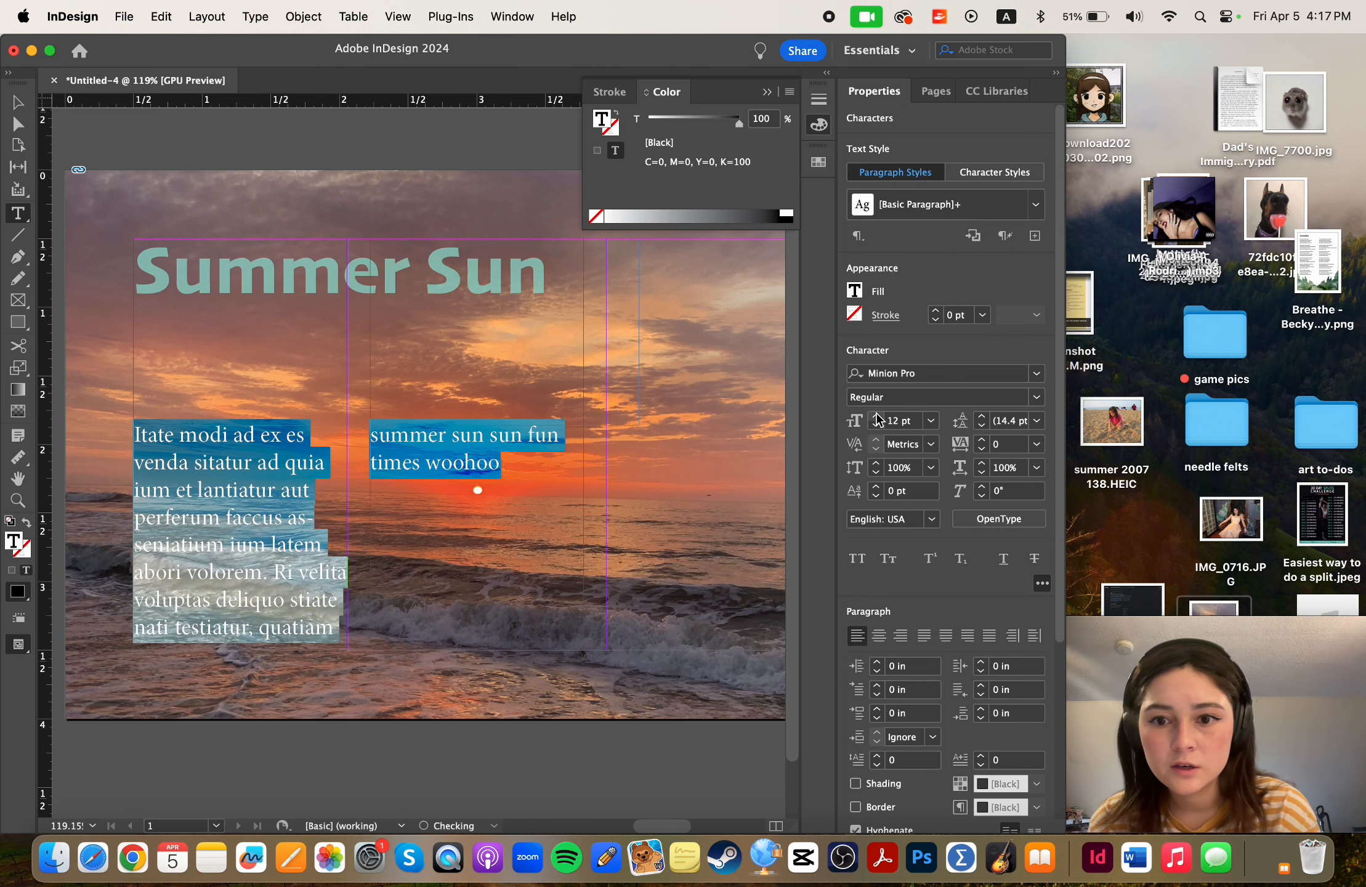
pyautogui.click(877, 418)
pyautogui.click(878, 419)
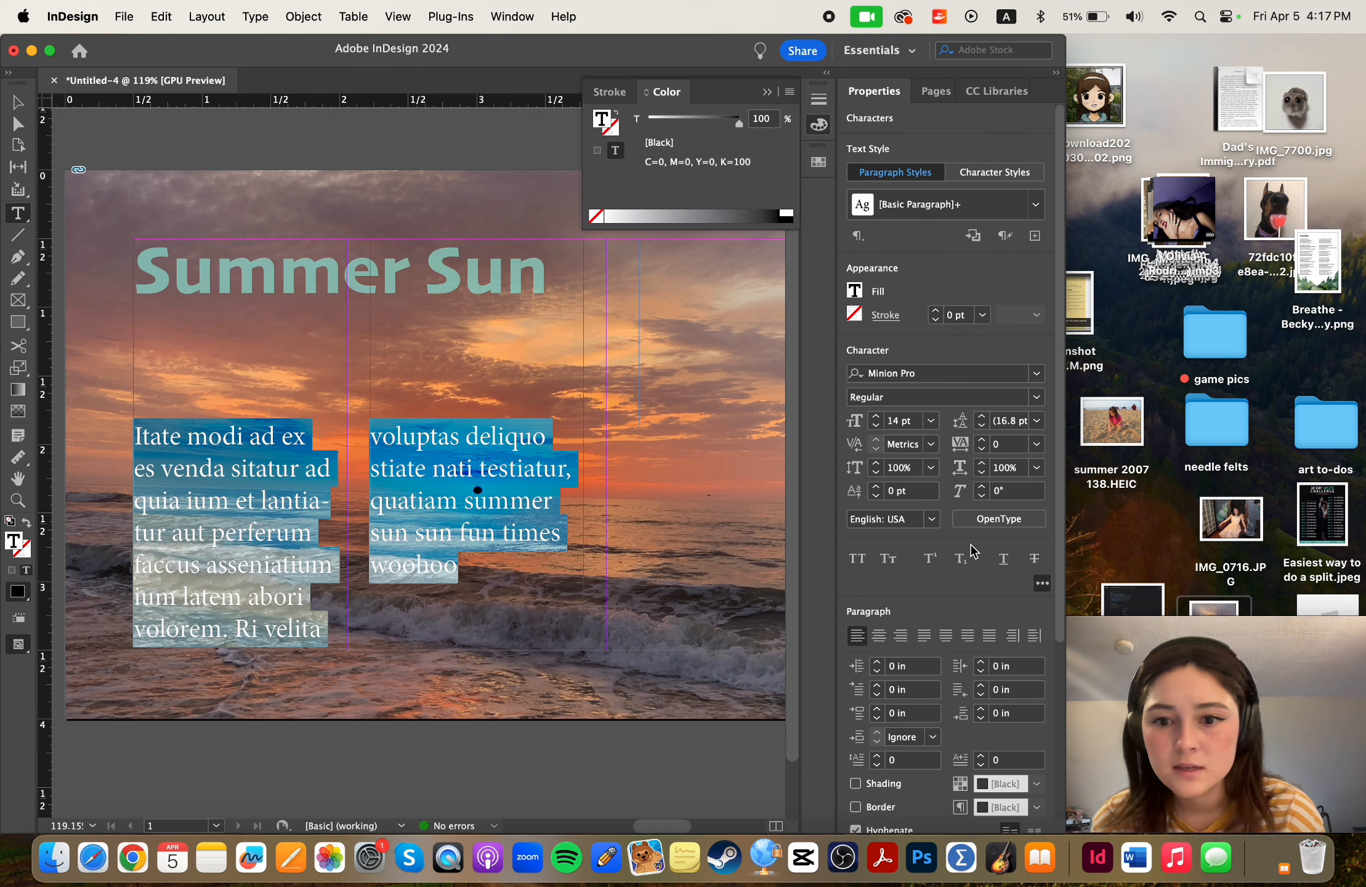
# - Give the body text a drop cap 2 lines high and 1 character wide, and deselect the frames
pyautogui.scroll(-5, 954, 604)
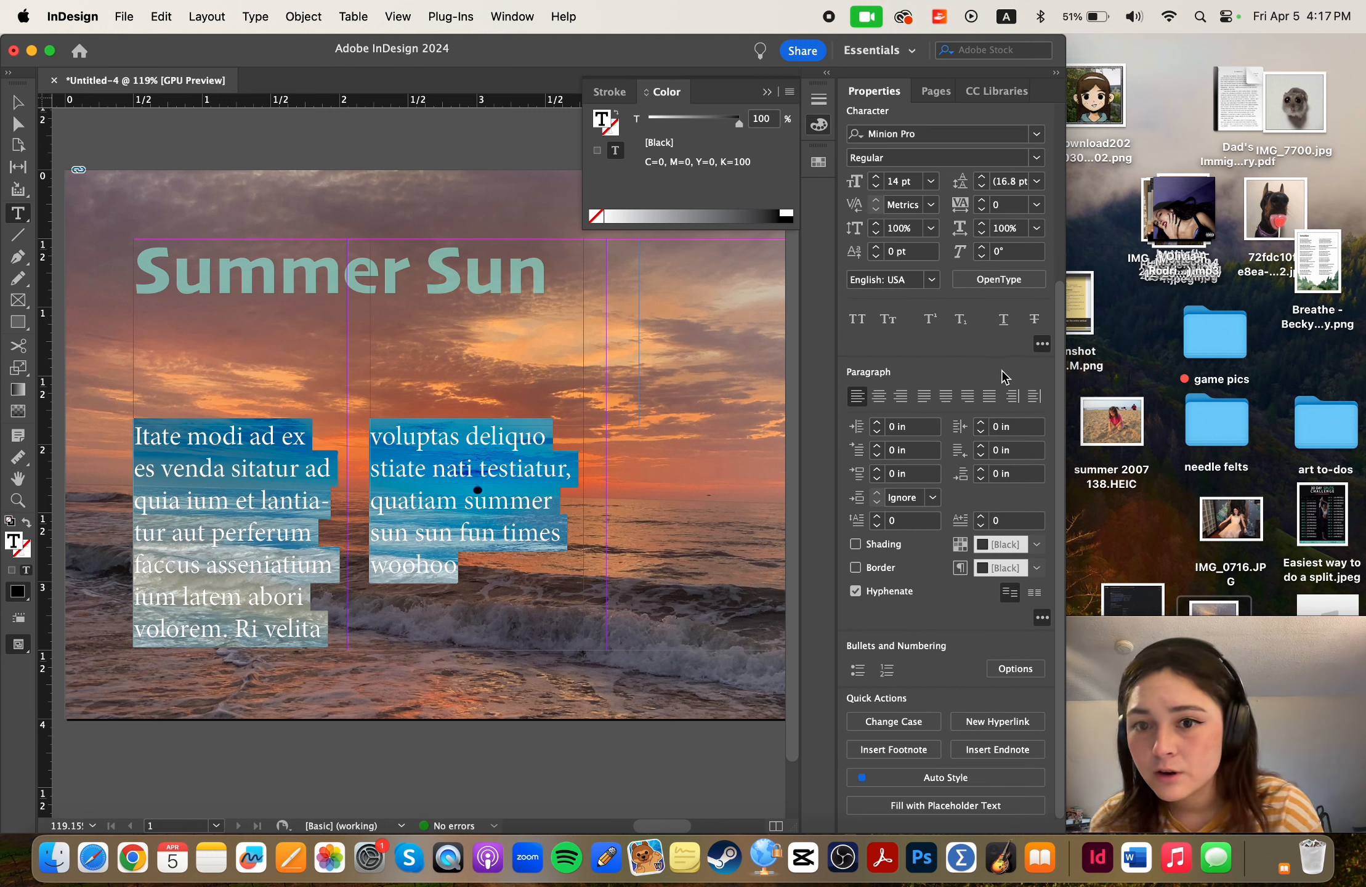
pyautogui.click(877, 517)
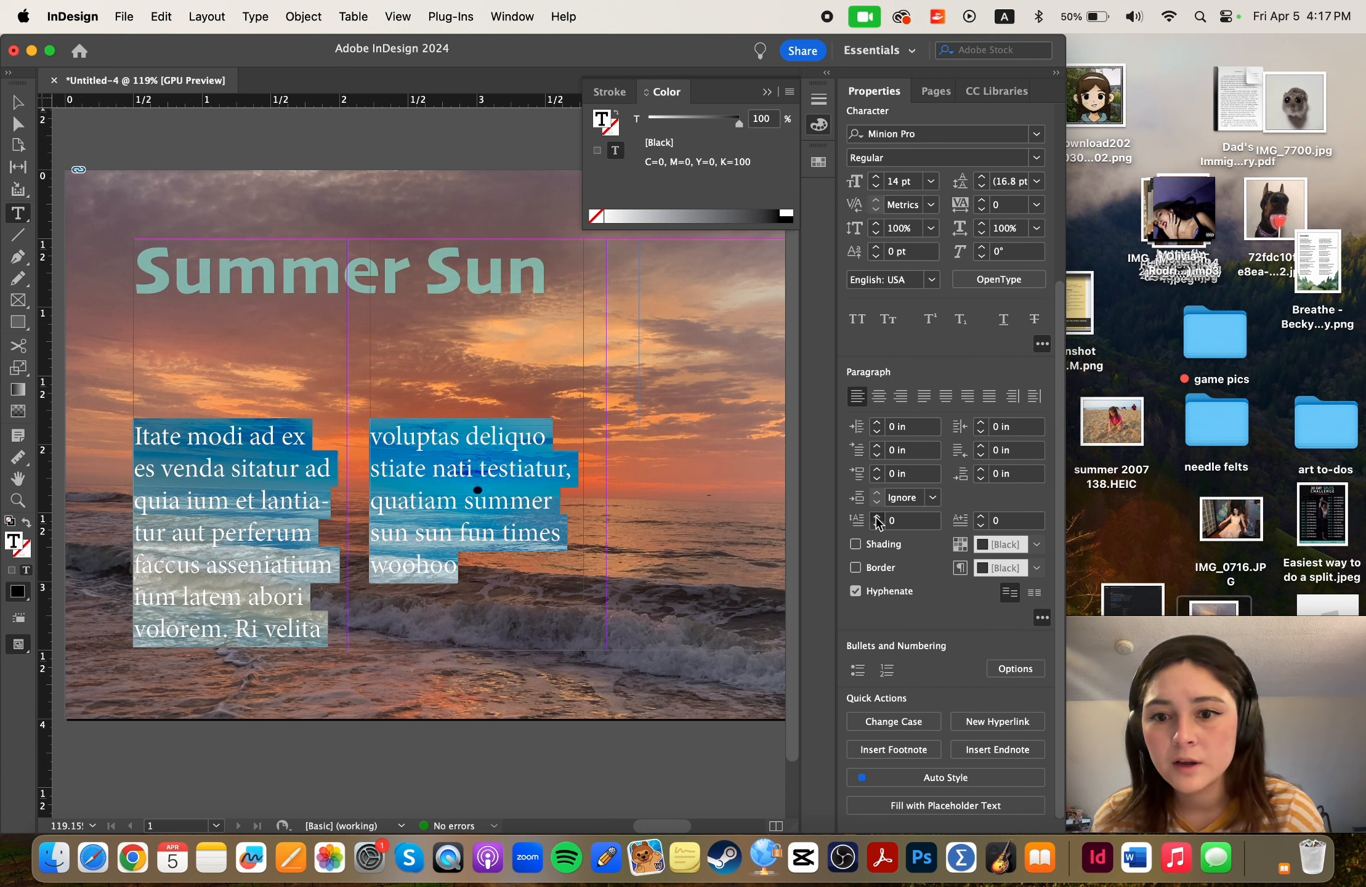
pyautogui.click(877, 518)
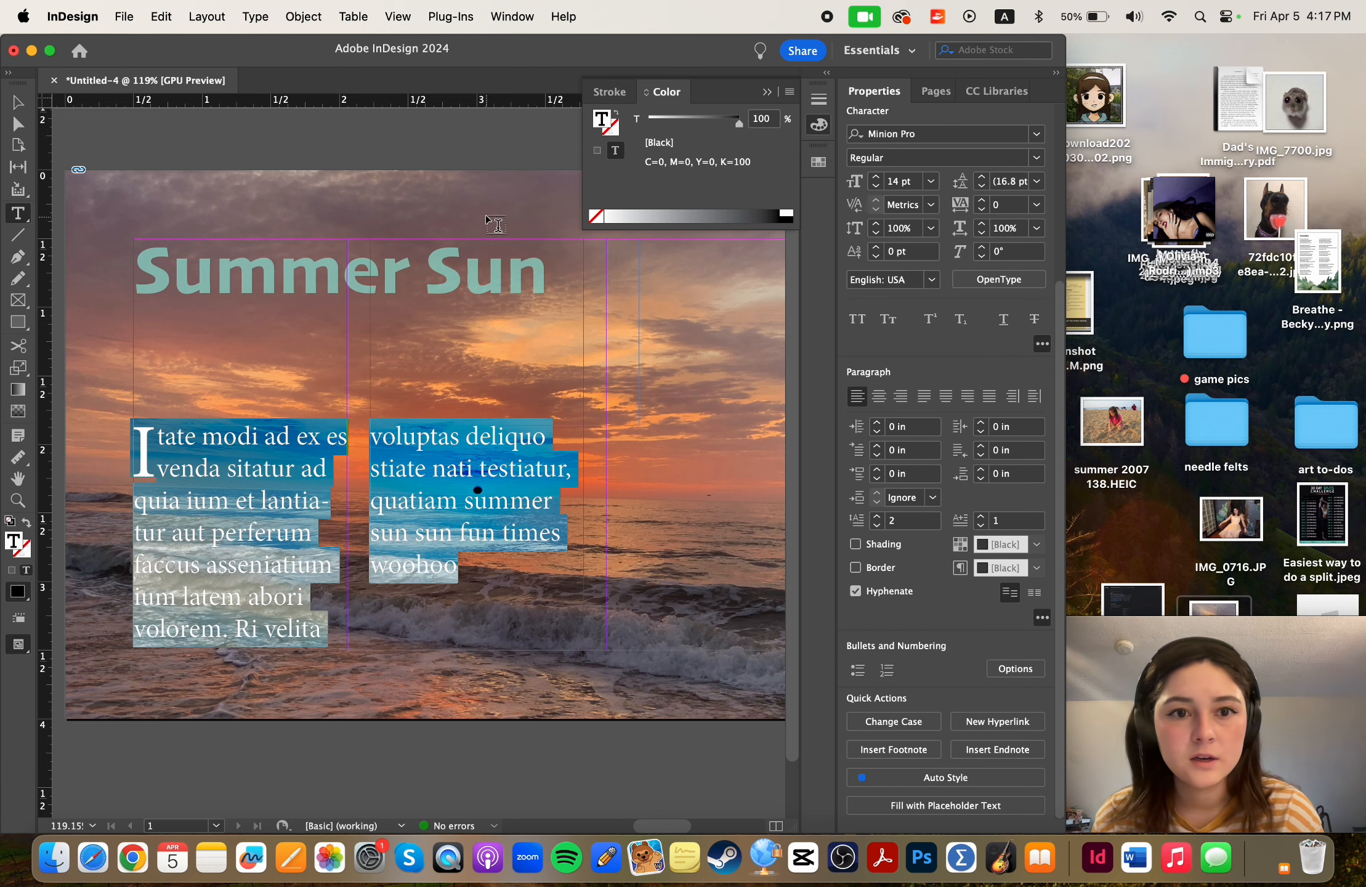
pyautogui.click(21, 104)
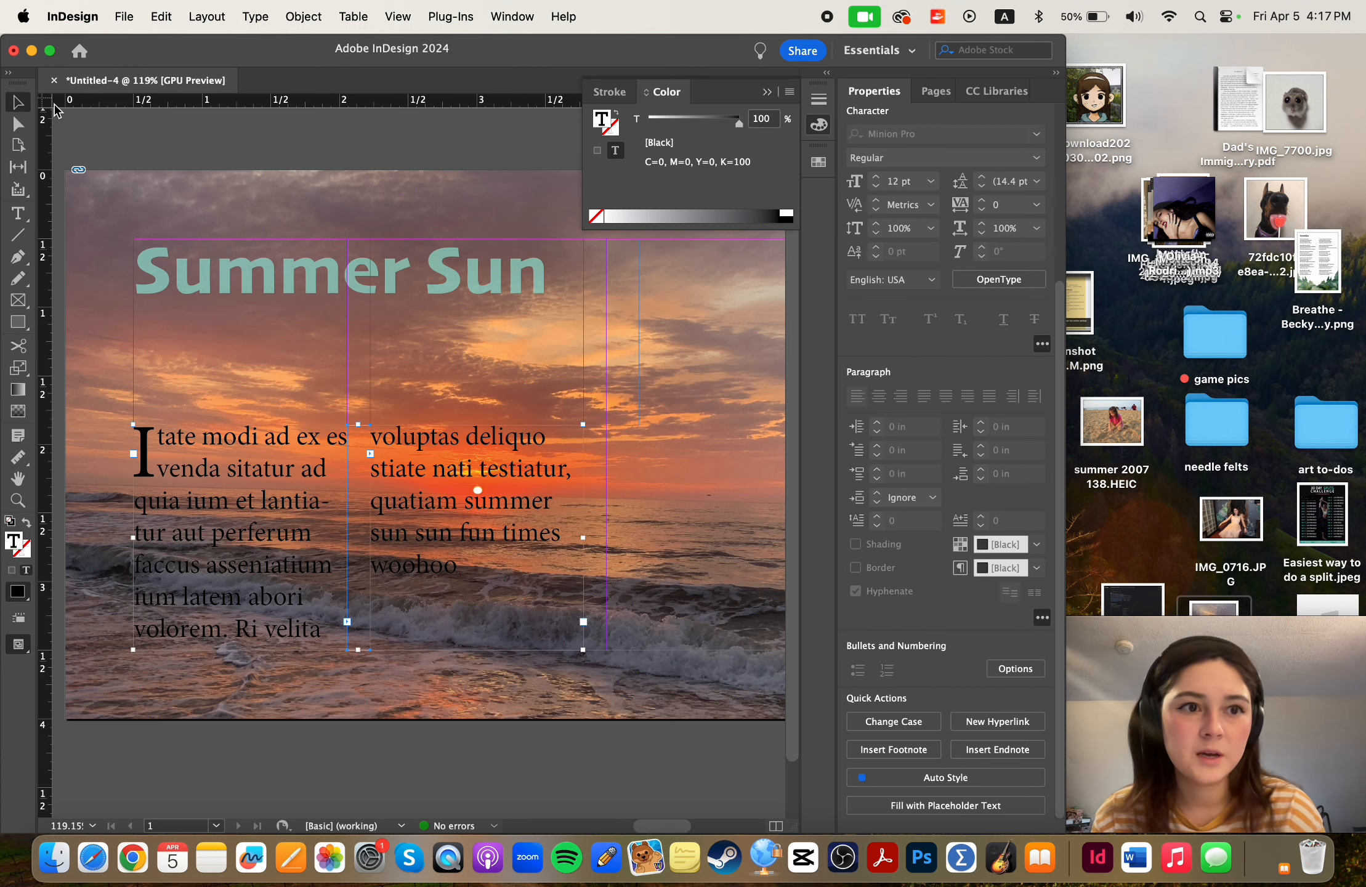
pyautogui.click(225, 161)
pyautogui.scroll(-3, 689, 348)
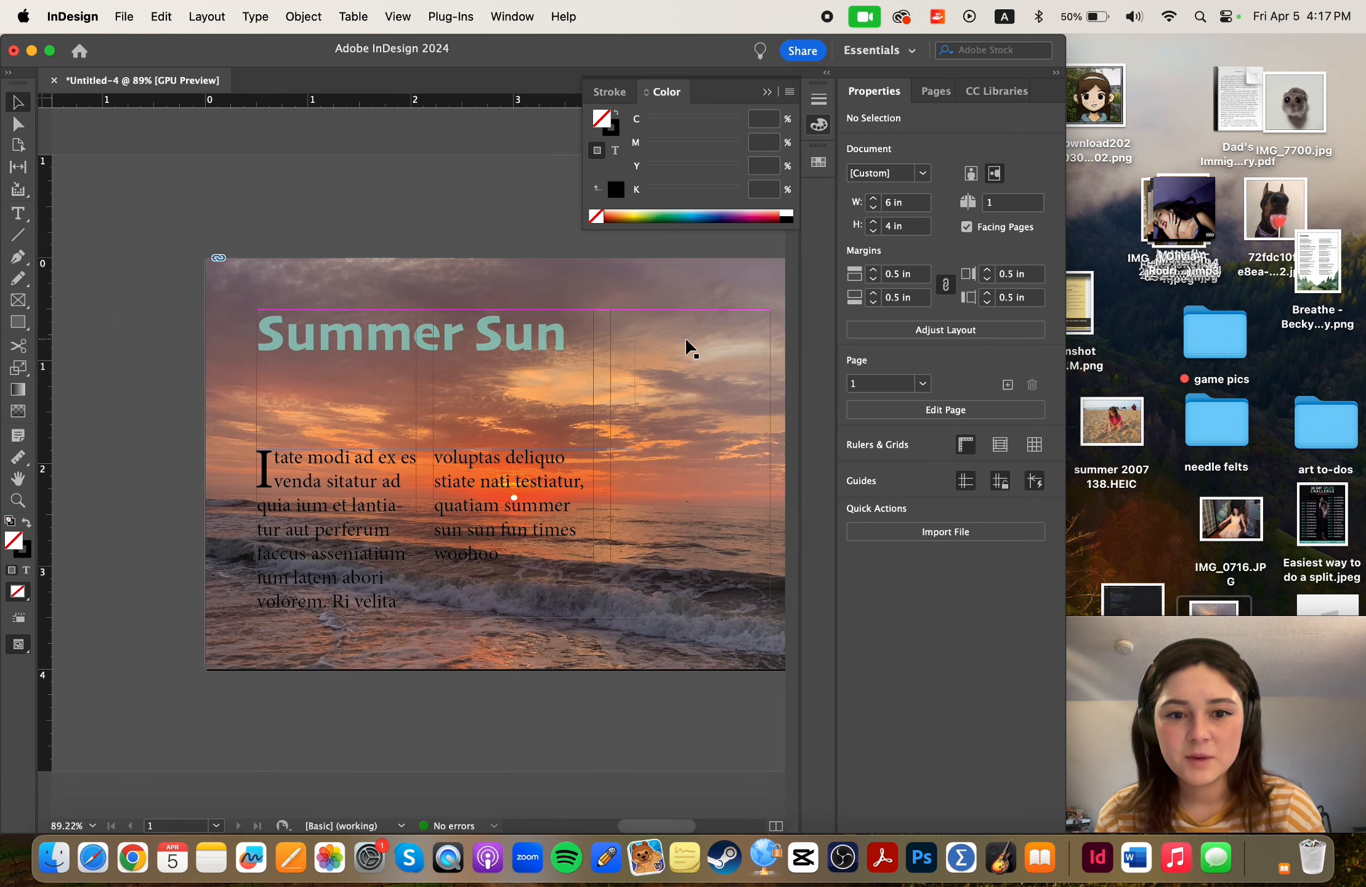